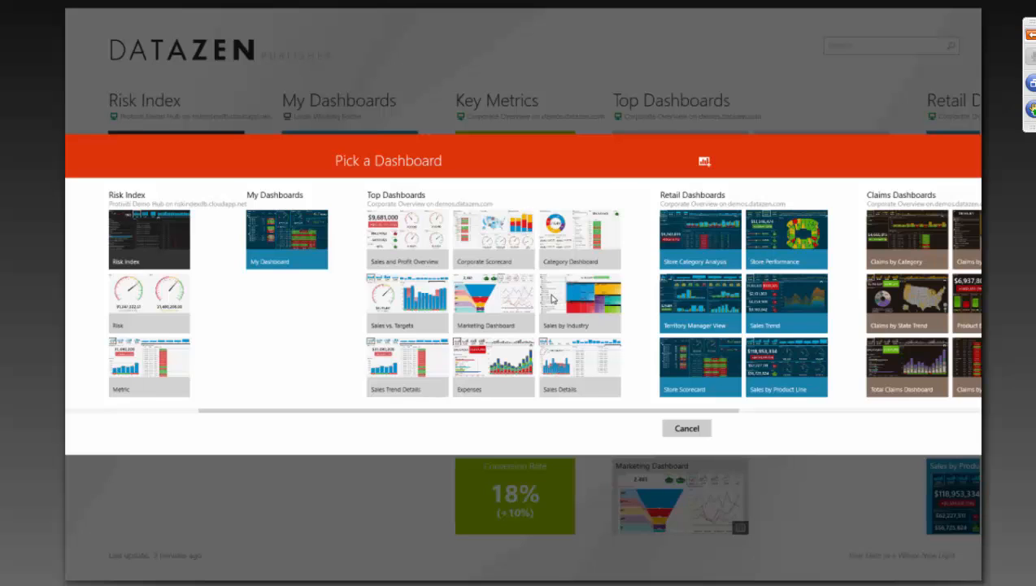
- Dismiss the dashboard picker and cancel creating a new dashboard
{"action": "scroll", "coordinate": [552, 299], "scroll_direction": "left", "scroll_amount": 5}
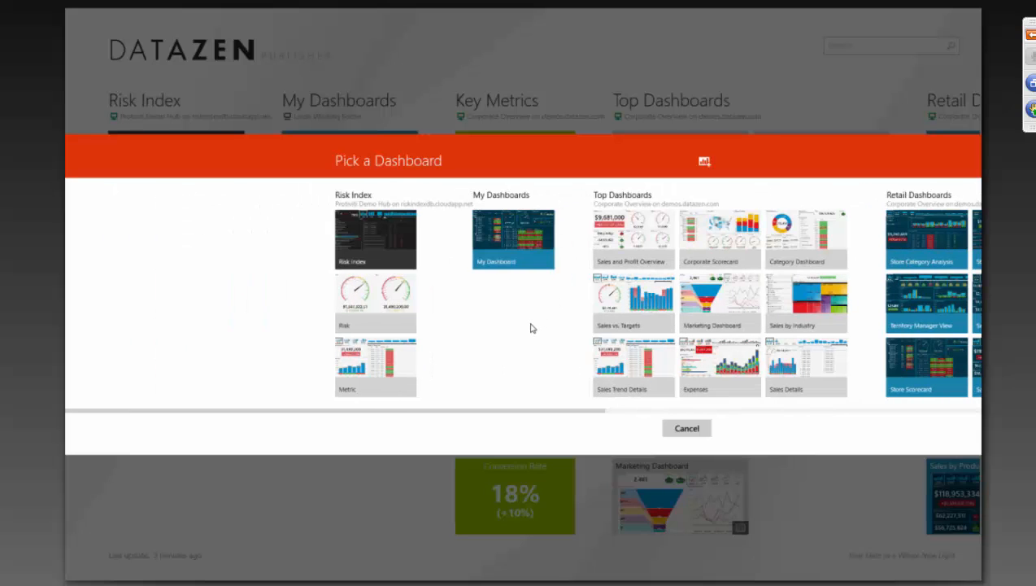
{"action": "left_click", "coordinate": [690, 428]}
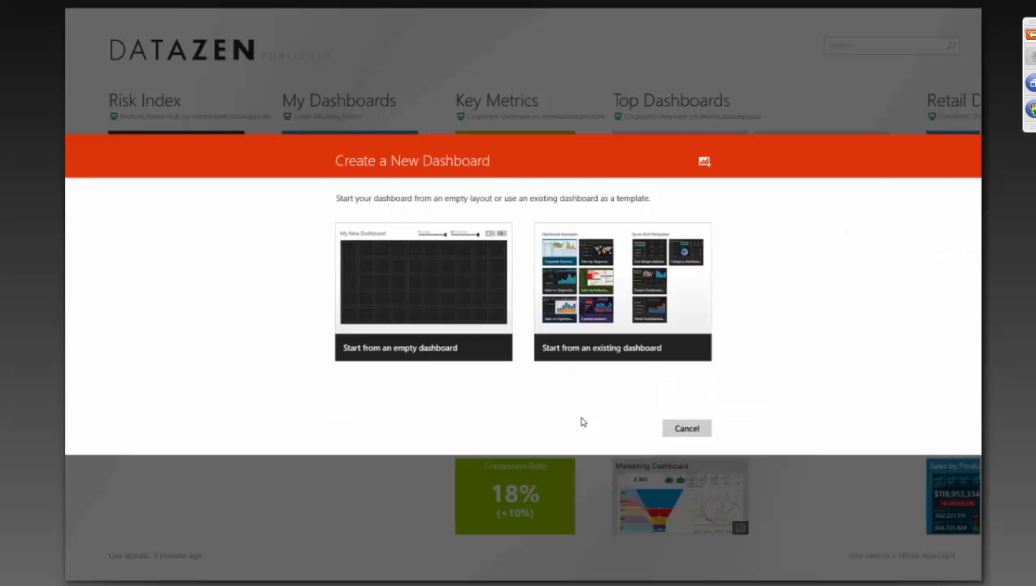
{"action": "left_click", "coordinate": [697, 431]}
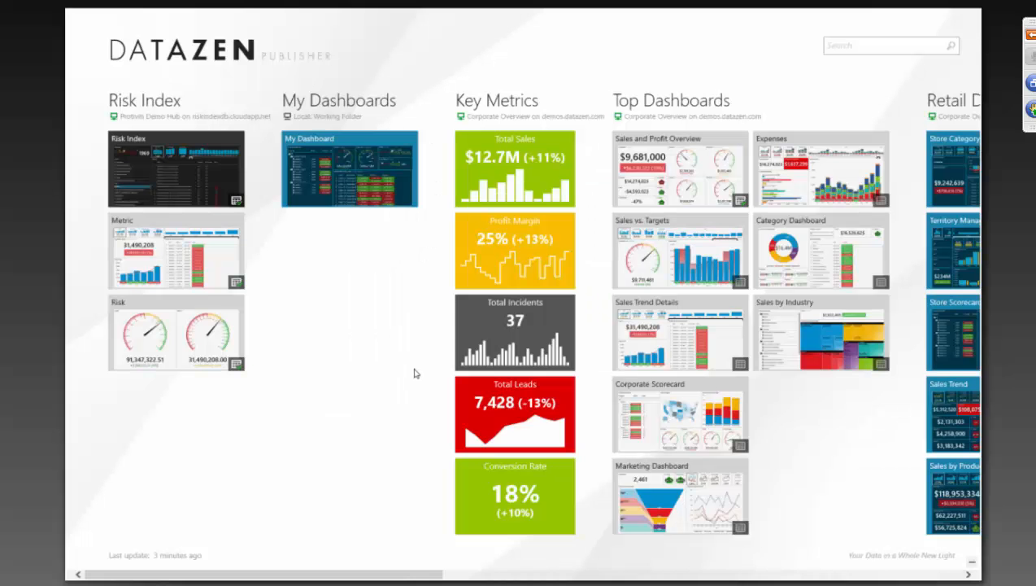
- Switch to the PowerPoint presentation and show slide 13, "Datazen helps you design"
{"action": "key", "text": "alt+Tab"}
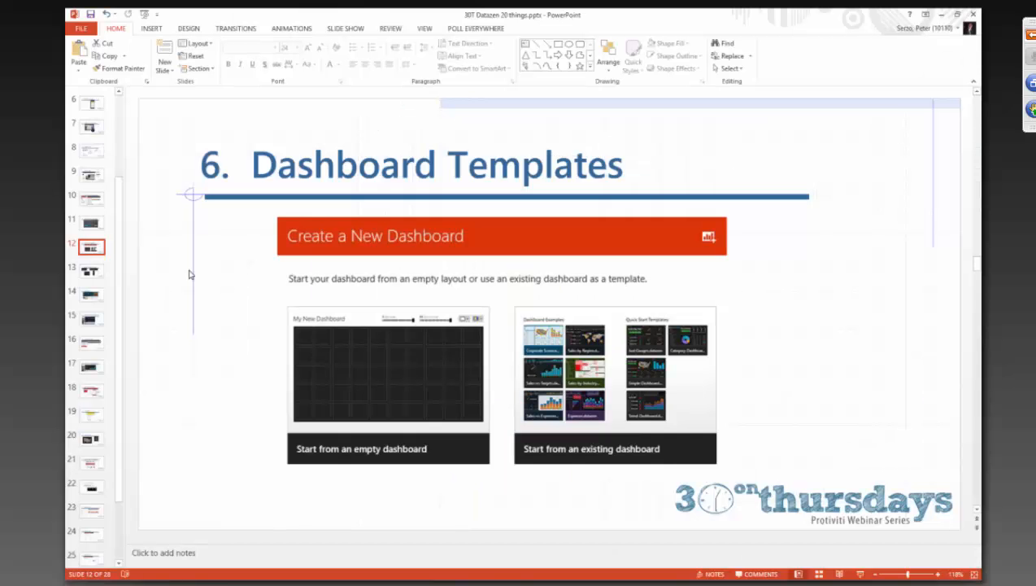
{"action": "left_click", "coordinate": [92, 273]}
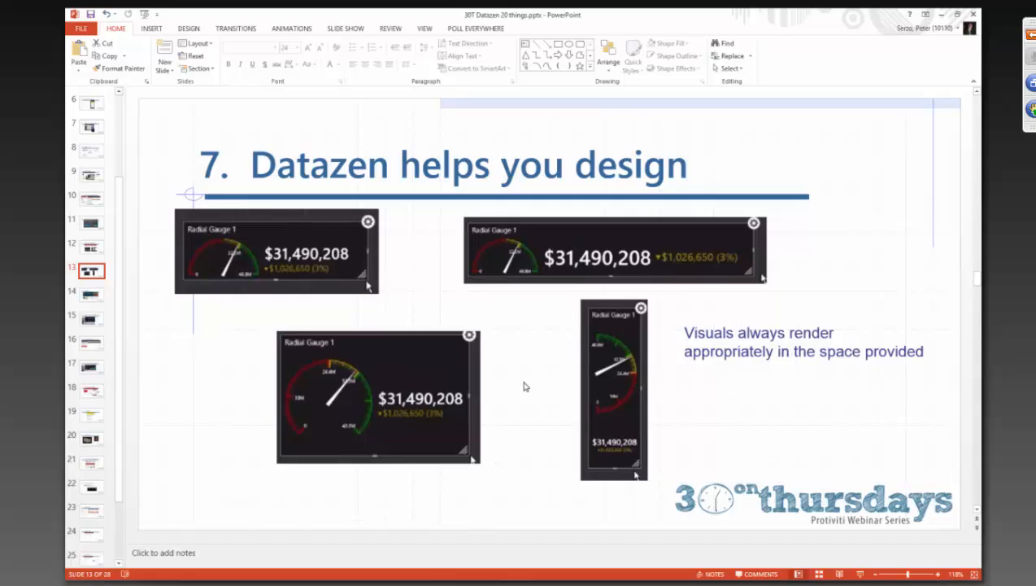
- Switch to Datazen Publisher and open My Dashboard for editing
{"action": "key", "text": "alt+Tab"}
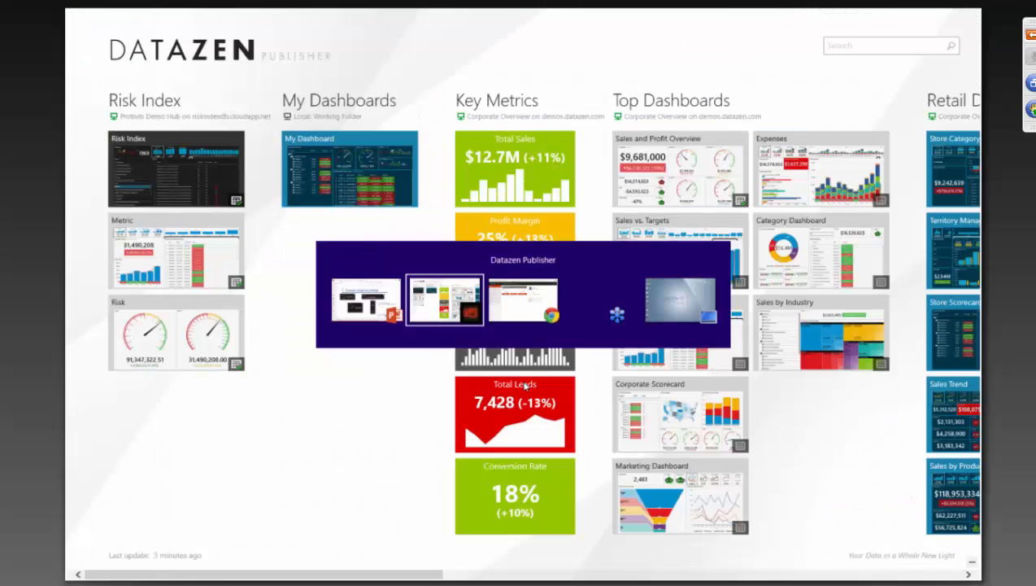
{"action": "left_click", "coordinate": [368, 190]}
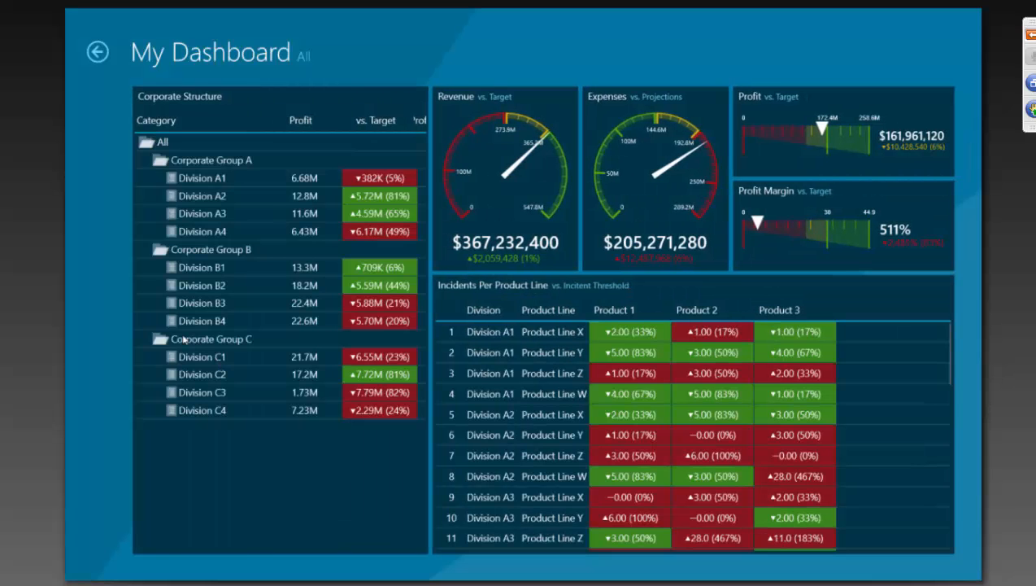
{"action": "right_click", "coordinate": [135, 557]}
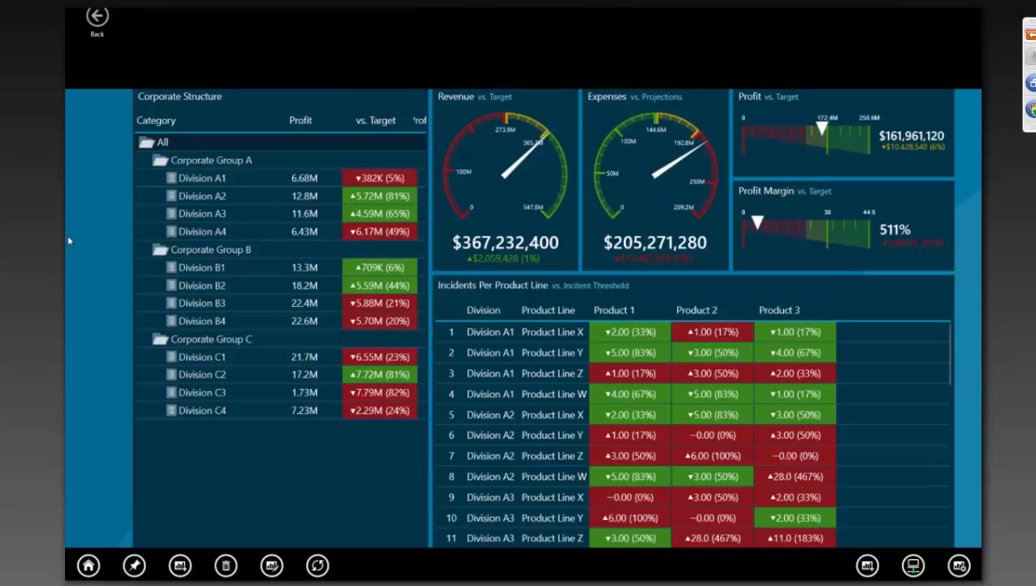
{"action": "left_click", "coordinate": [272, 550]}
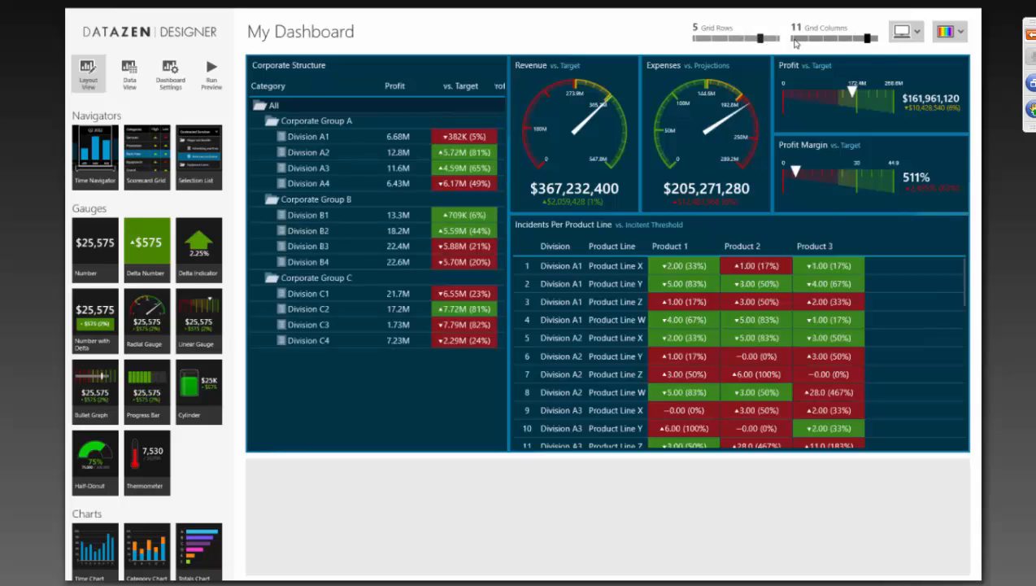
- Check the available device layouts and try to reduce the number of grid rows
{"action": "left_click", "coordinate": [917, 33]}
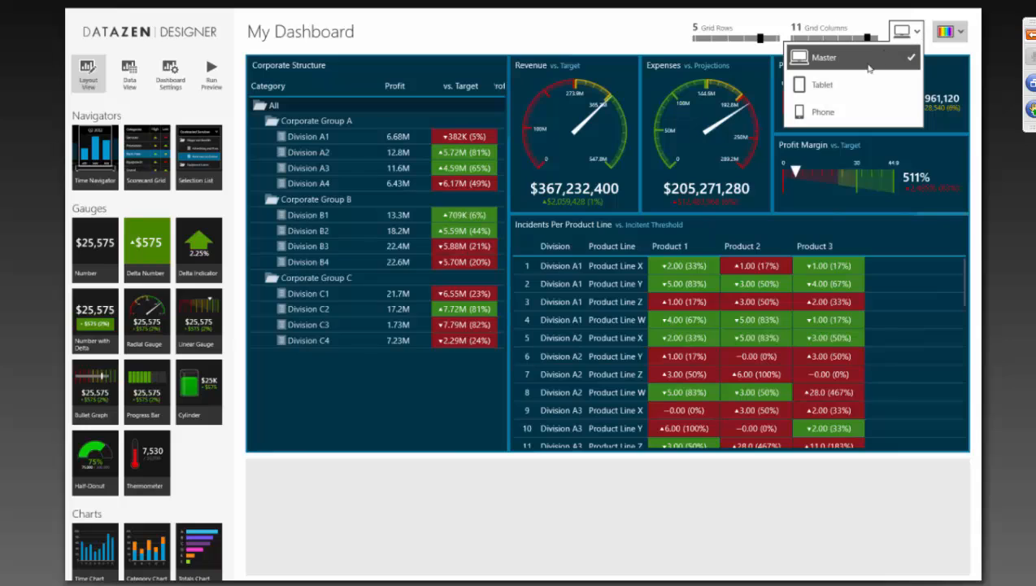
{"action": "left_click", "coordinate": [643, 39]}
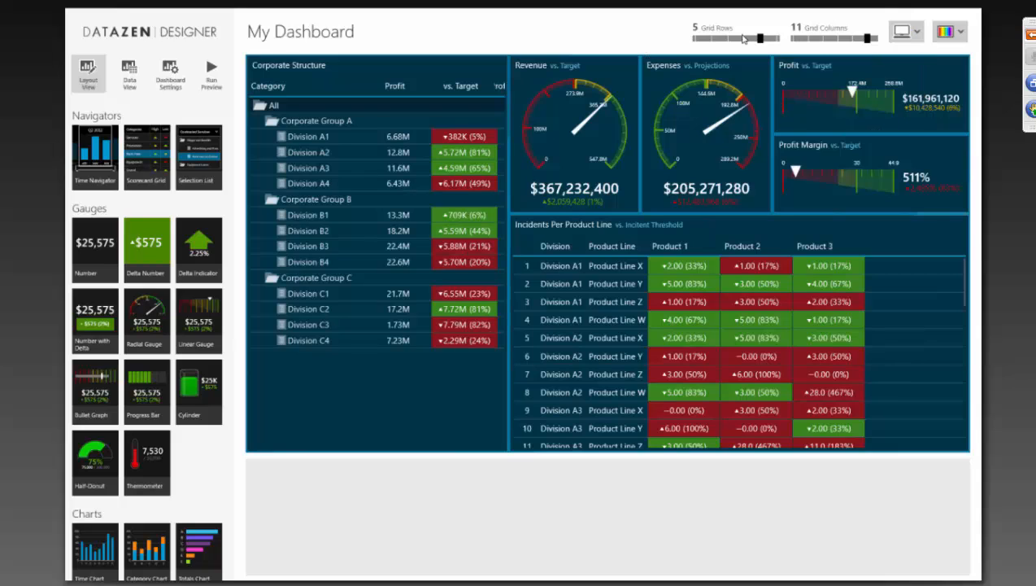
{"action": "left_click_drag", "start_coordinate": [761, 42], "coordinate": [735, 47]}
- Delete the Revenue gauge and the Profit gauge from the dashboard layout
{"action": "left_click", "coordinate": [589, 120]}
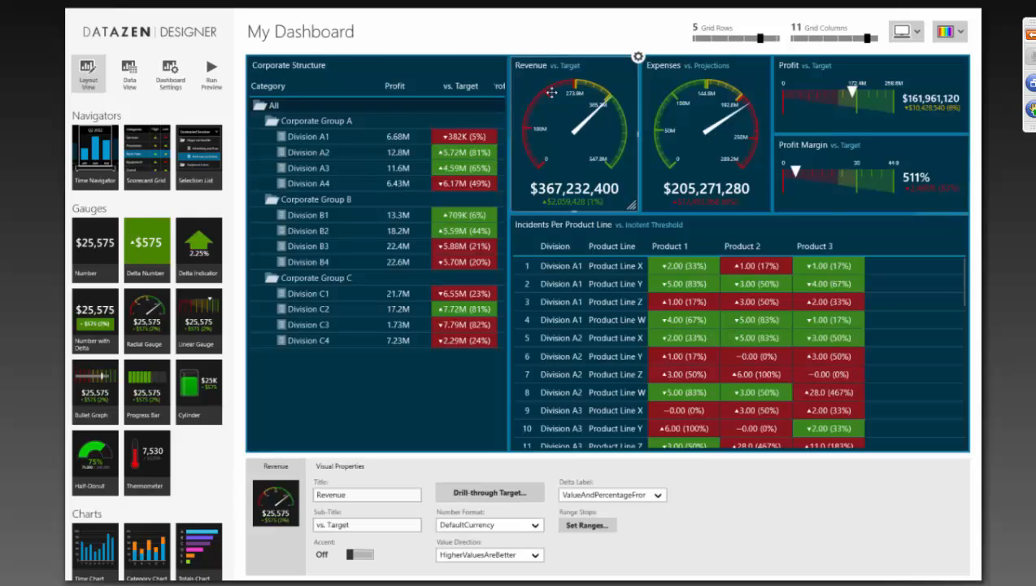
{"action": "left_click", "coordinate": [638, 57]}
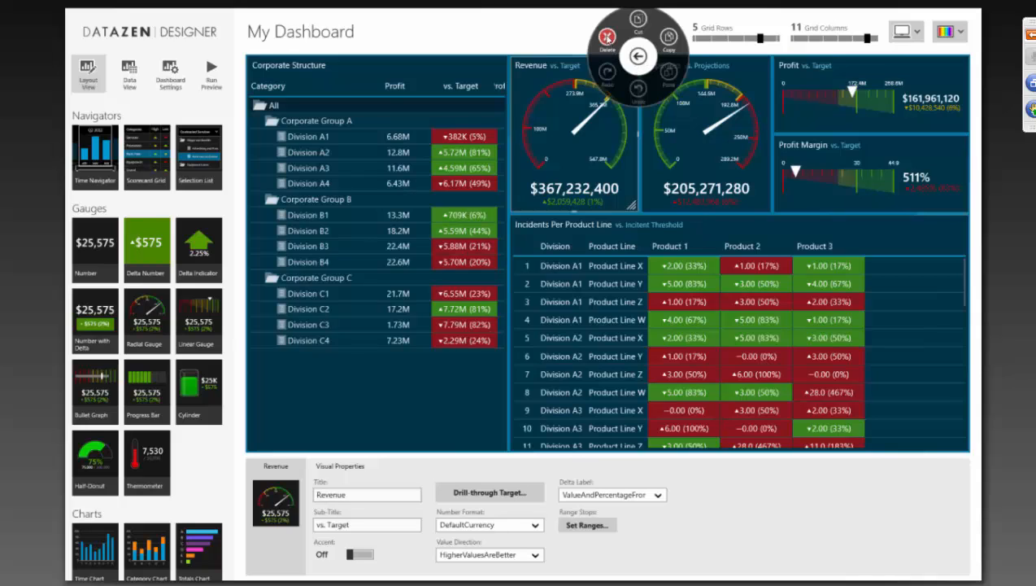
{"action": "left_click", "coordinate": [605, 37]}
{"action": "left_click", "coordinate": [850, 81]}
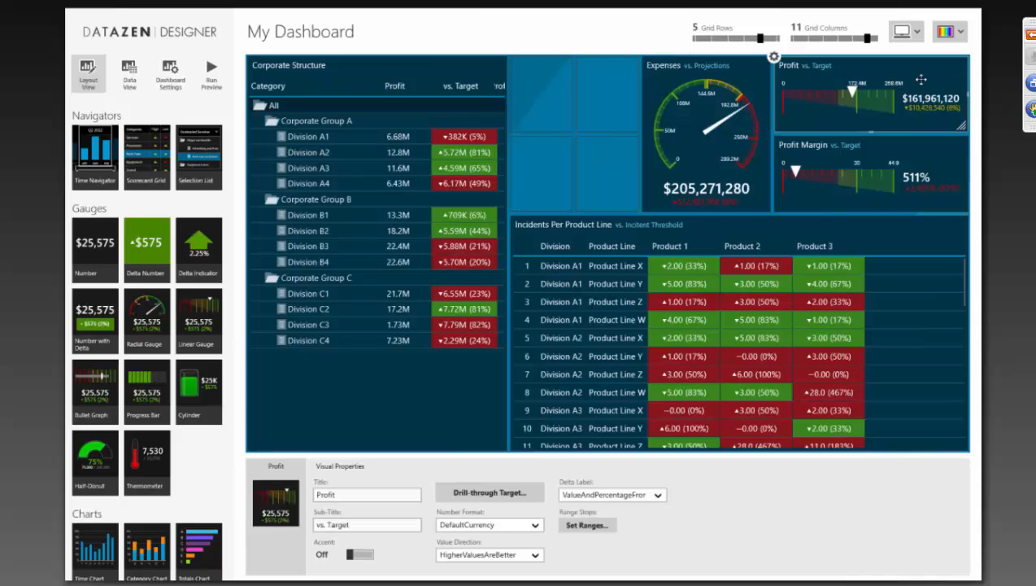
{"action": "left_click", "coordinate": [773, 57]}
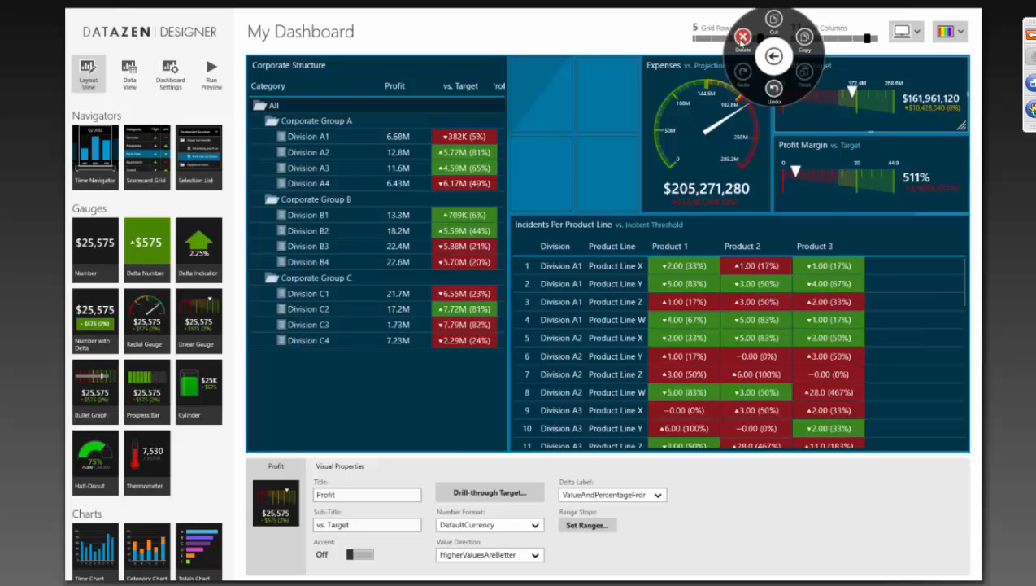
{"action": "left_click", "coordinate": [740, 38]}
- Check the edit options of the Profit Margin gauge and try to reduce the number of grid columns
{"action": "left_click", "coordinate": [895, 165]}
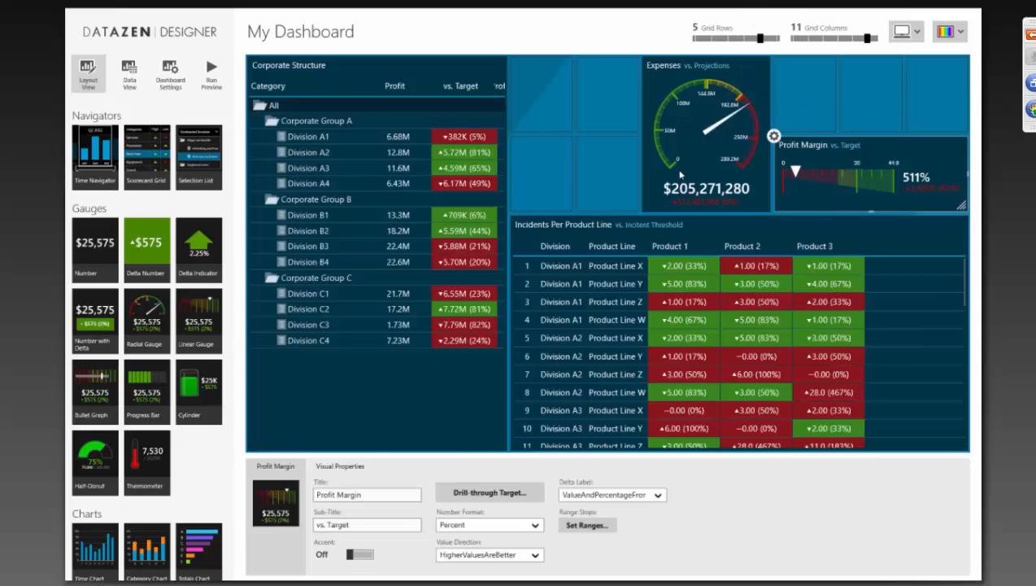
{"action": "left_click", "coordinate": [773, 135]}
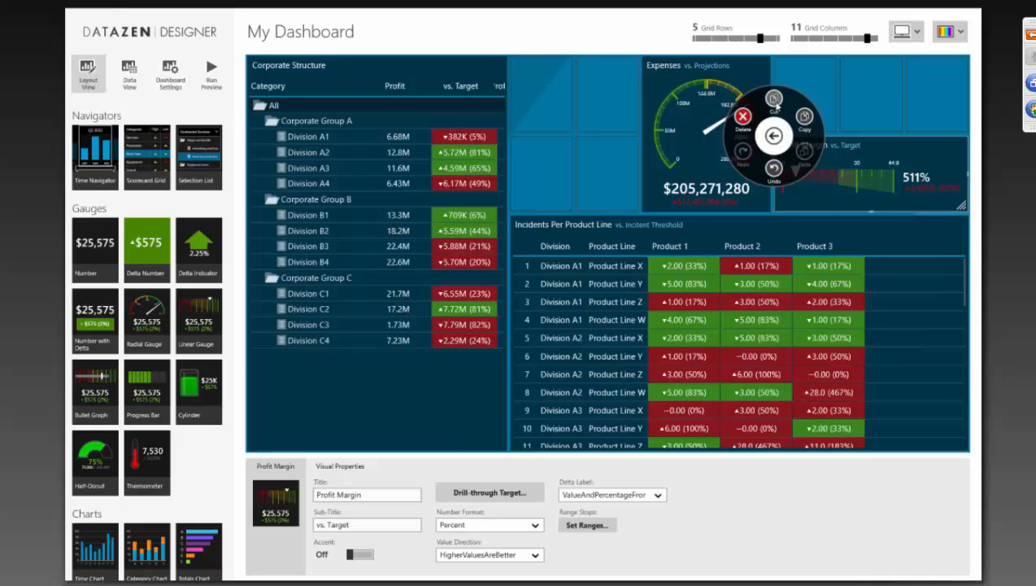
{"action": "left_click", "coordinate": [921, 109]}
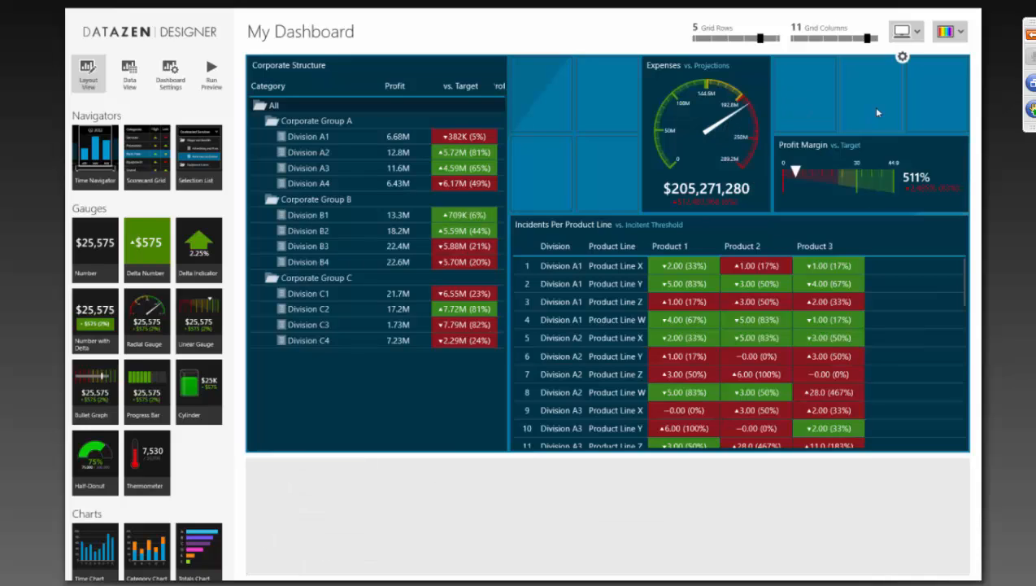
{"action": "left_click_drag", "start_coordinate": [866, 38], "coordinate": [741, 44]}
- Shrink the Incidents Per Product Line grid to five columns by two rows and the Profit Margin gauge to two columns wide
{"action": "left_click", "coordinate": [928, 350]}
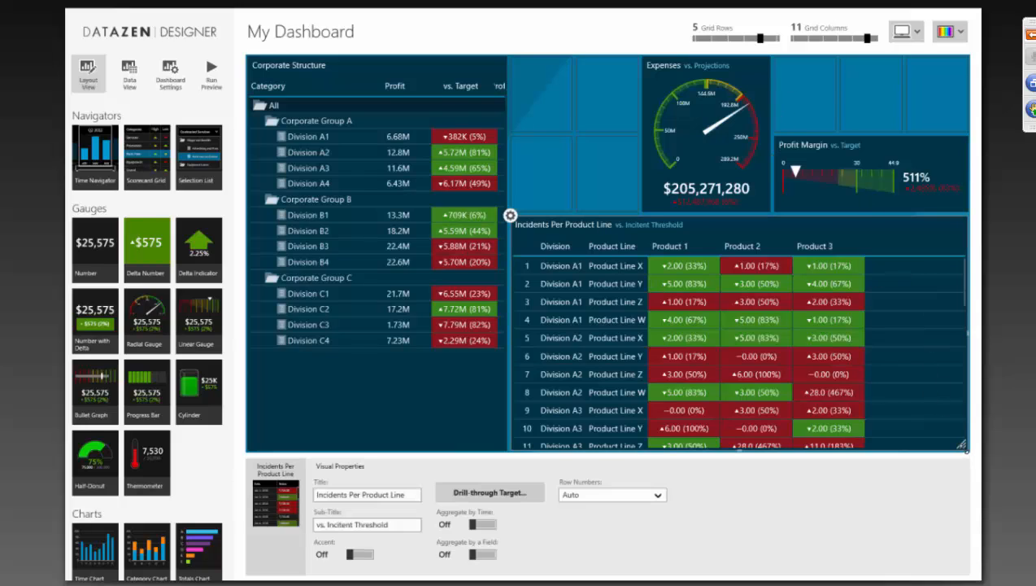
{"action": "left_click_drag", "start_coordinate": [962, 445], "coordinate": [830, 375]}
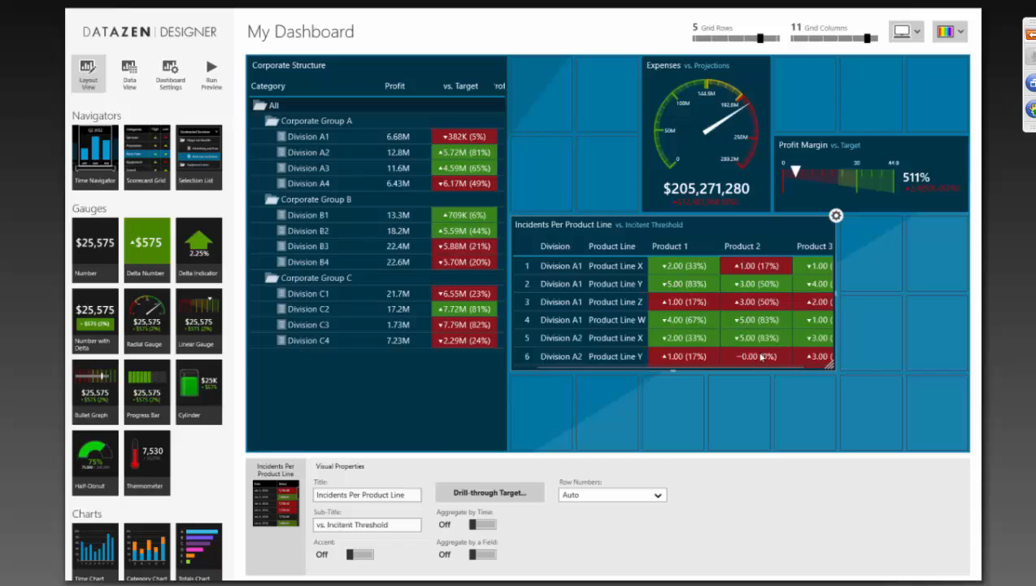
{"action": "left_click", "coordinate": [854, 161]}
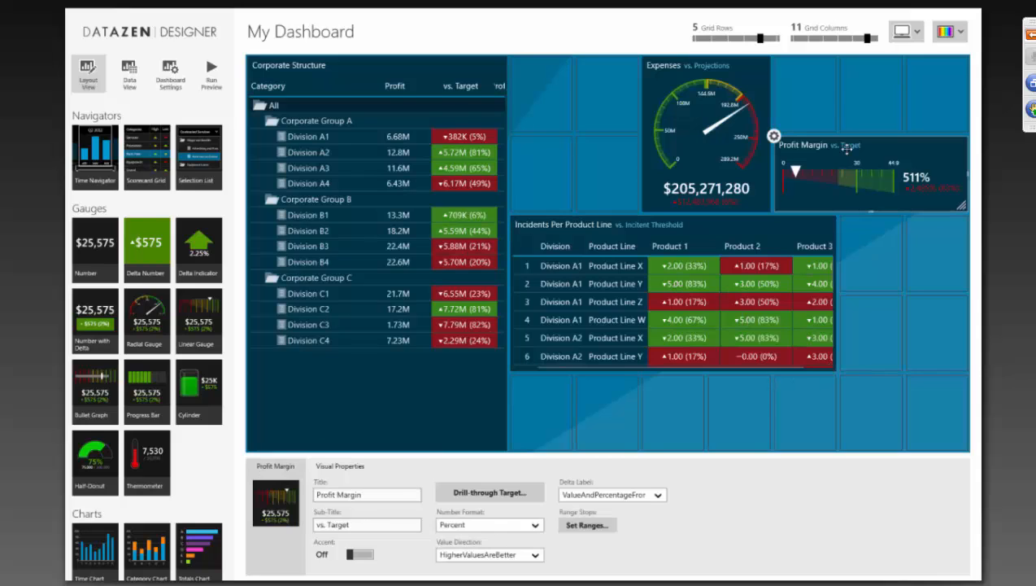
{"action": "left_click_drag", "start_coordinate": [961, 205], "coordinate": [897, 195]}
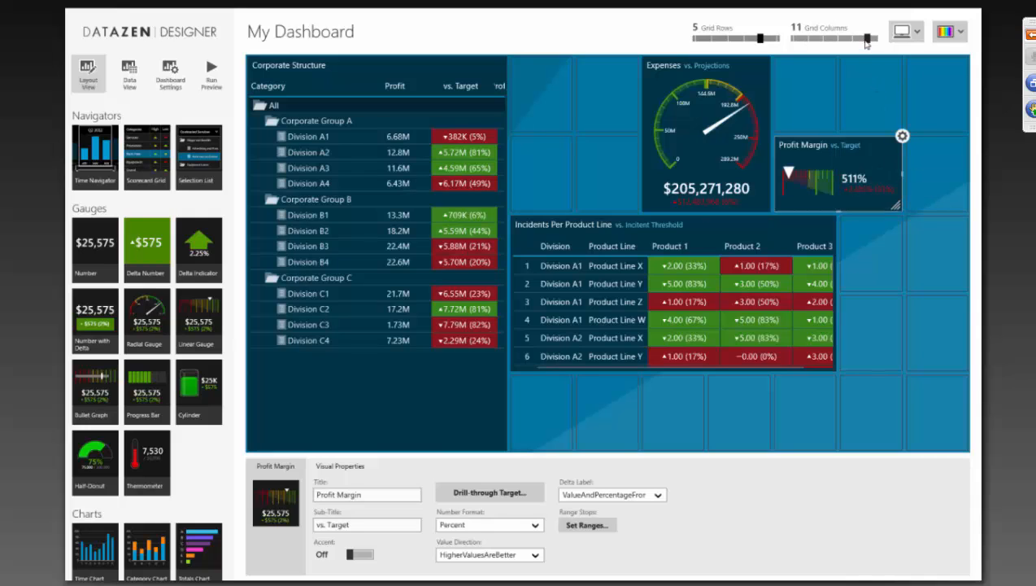
- Reduce the layout to 10 grid columns and widen the Incidents Per Product Line grid to the dashboard's outer edge
{"action": "left_click_drag", "start_coordinate": [866, 41], "coordinate": [852, 47]}
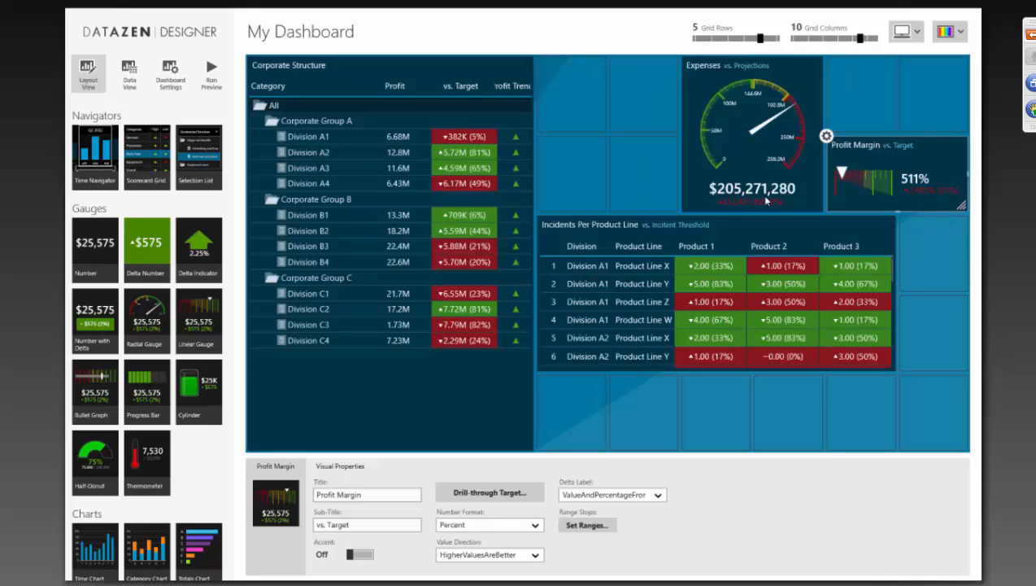
{"action": "left_click", "coordinate": [865, 348]}
{"action": "left_click_drag", "start_coordinate": [893, 370], "coordinate": [964, 370]}
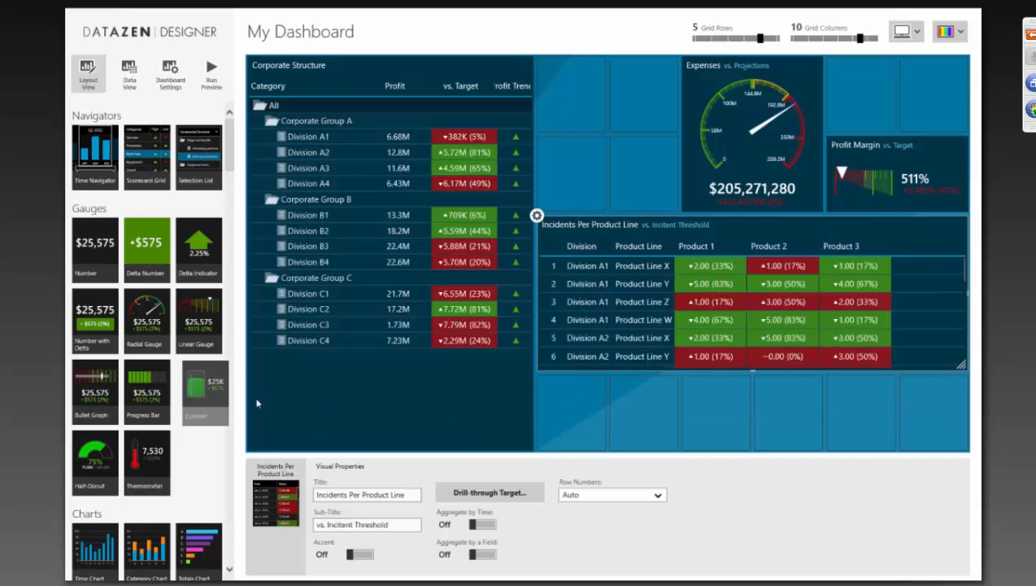
- Add a Cylinder gauge in the empty space between Corporate Structure and Expenses, one column wide and two rows tall
{"action": "left_click_drag", "start_coordinate": [257, 402], "coordinate": [668, 203]}
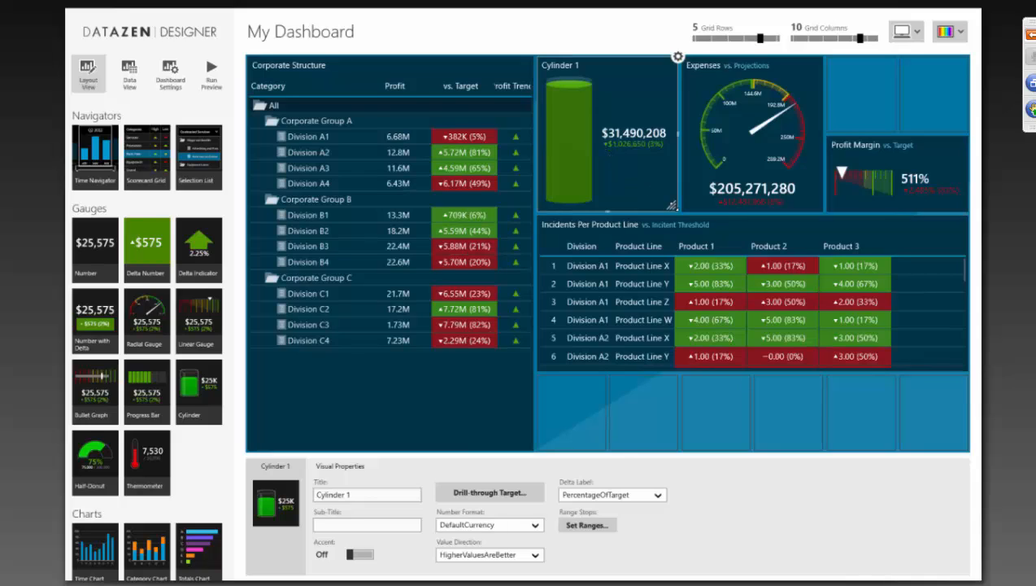
{"action": "left_click_drag", "start_coordinate": [672, 206], "coordinate": [603, 213]}
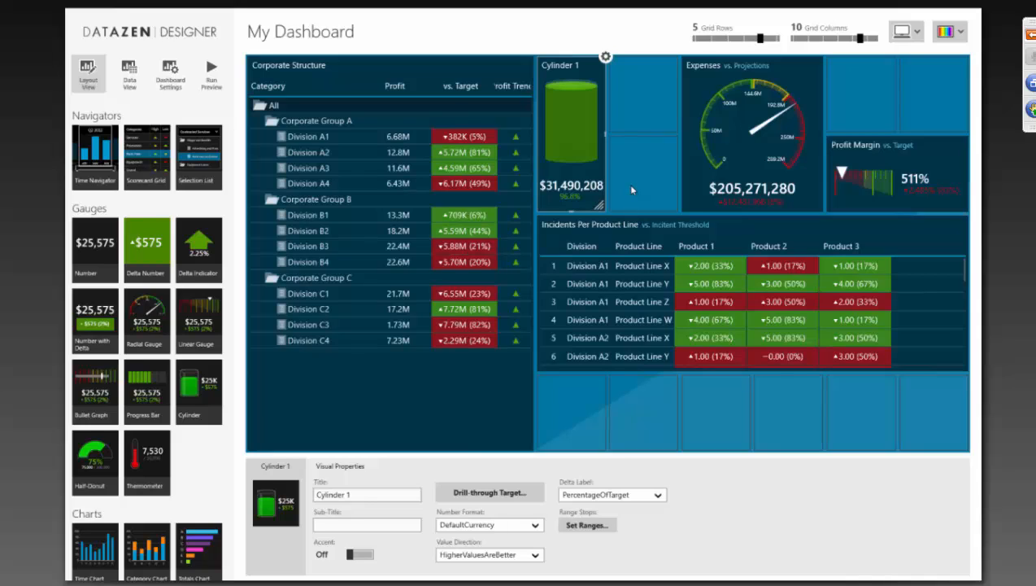
- Return to the Publisher home screen without saving the changes to My Dashboard
{"action": "right_click", "coordinate": [771, 520]}
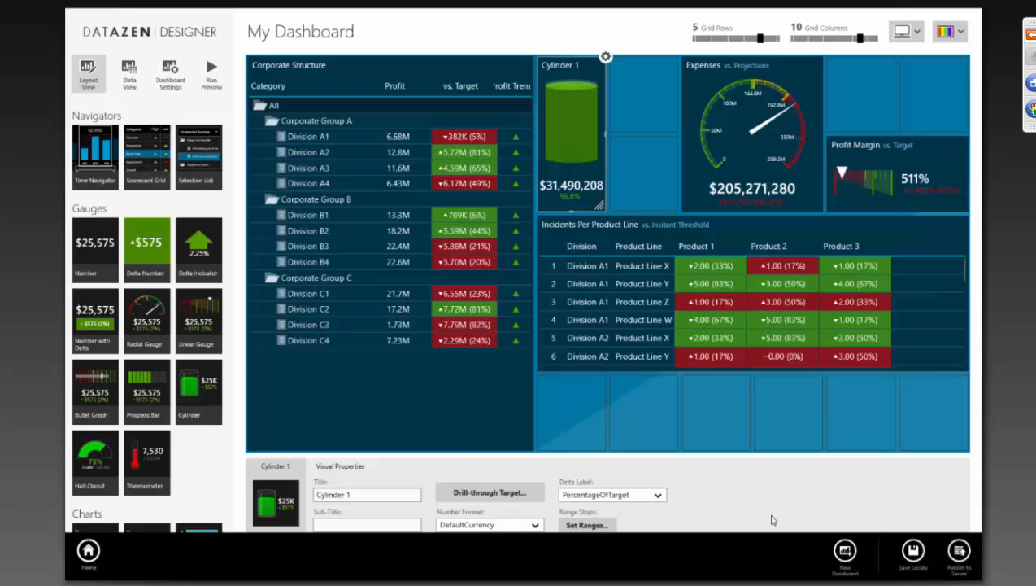
{"action": "left_click", "coordinate": [88, 551]}
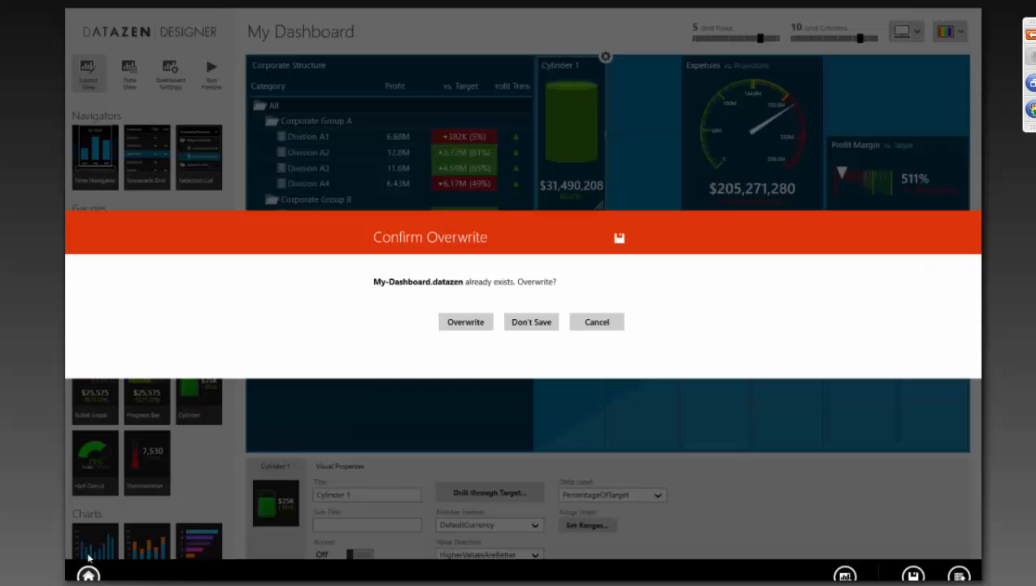
{"action": "left_click", "coordinate": [531, 321]}
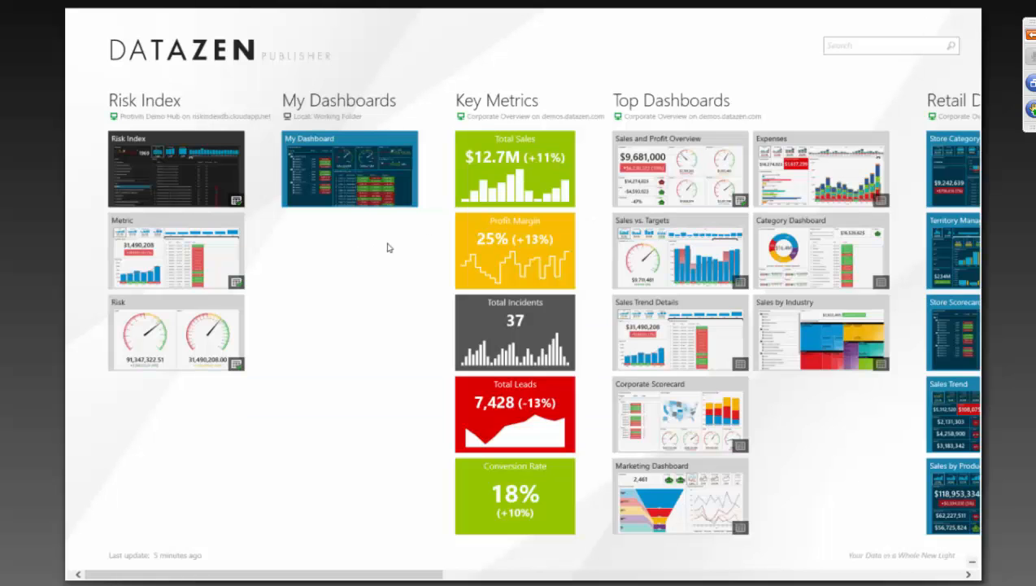
- Switch to the PowerPoint presentation and advance to slide 14, "Parameters"
{"action": "key", "text": "alt+Tab"}
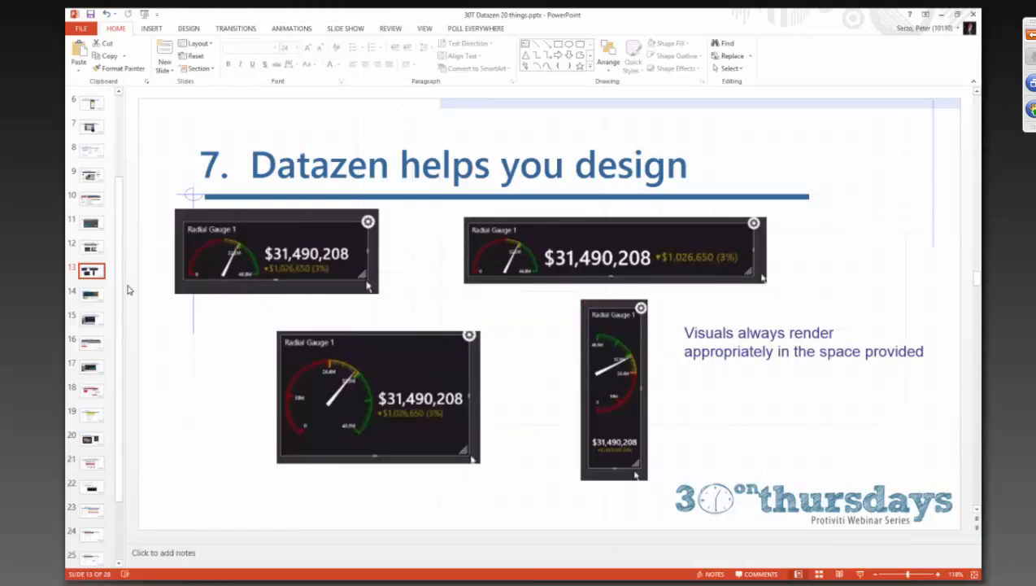
{"action": "key", "text": "Down"}
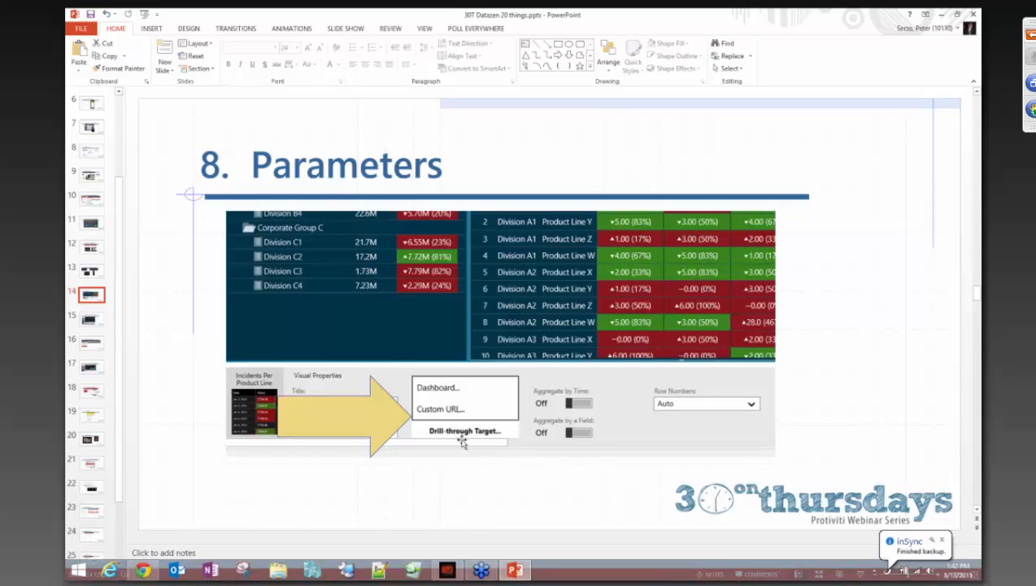
- Switch to Datazen Publisher, open My Dashboard for editing and select the Revenue gauge
{"action": "key", "text": "alt+Tab"}
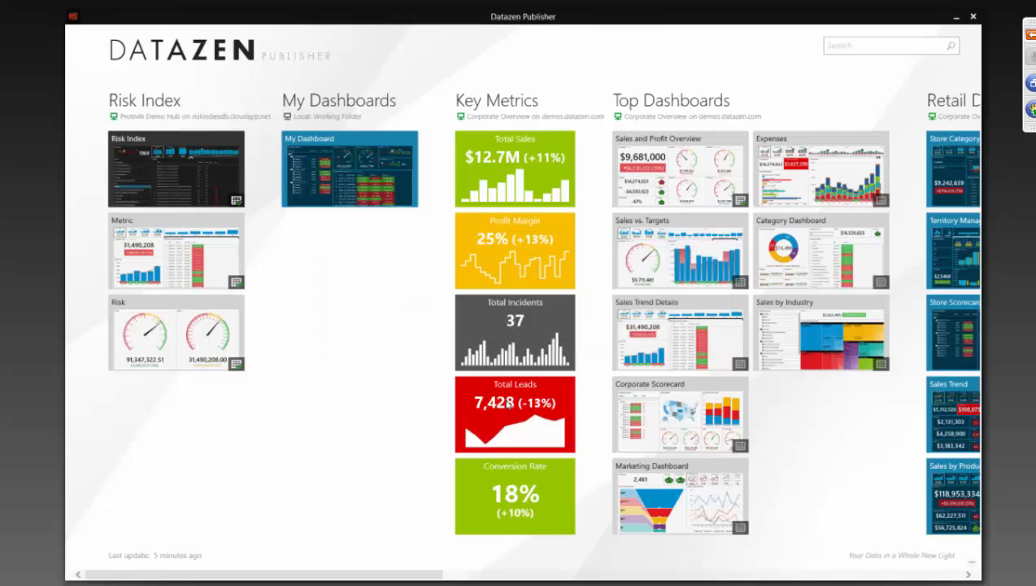
{"action": "right_click", "coordinate": [356, 187]}
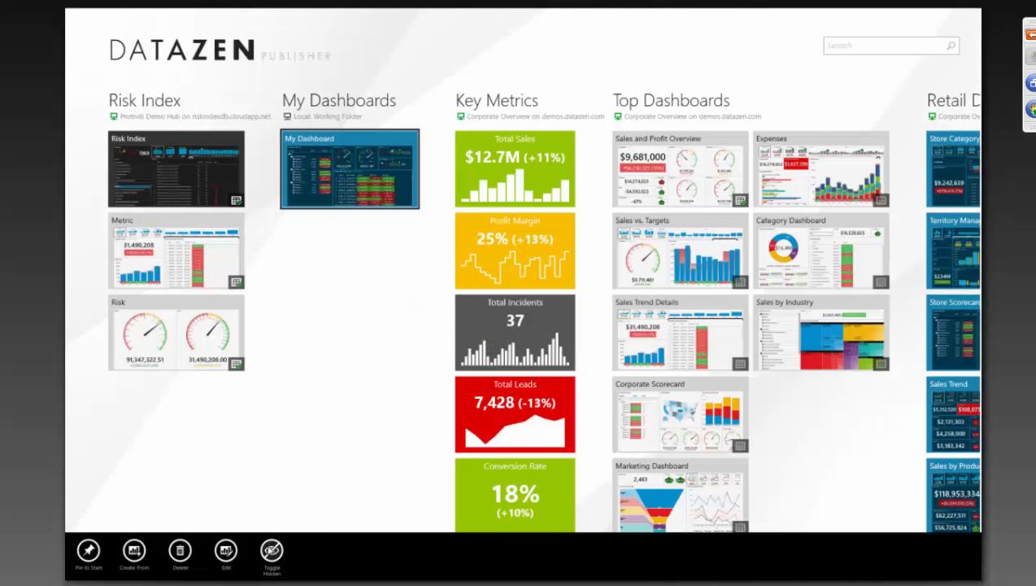
{"action": "left_click", "coordinate": [227, 552]}
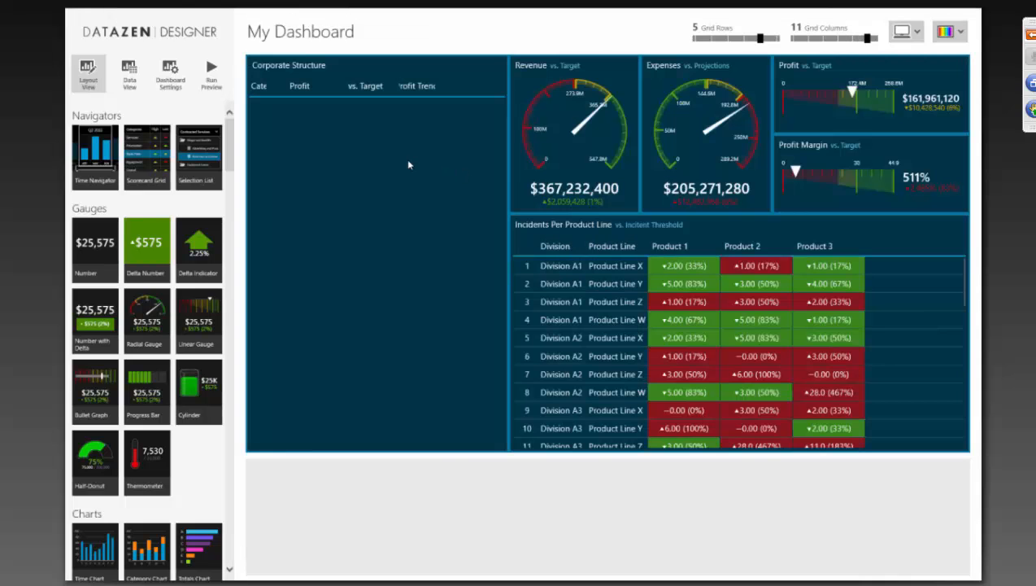
{"action": "left_click", "coordinate": [583, 122]}
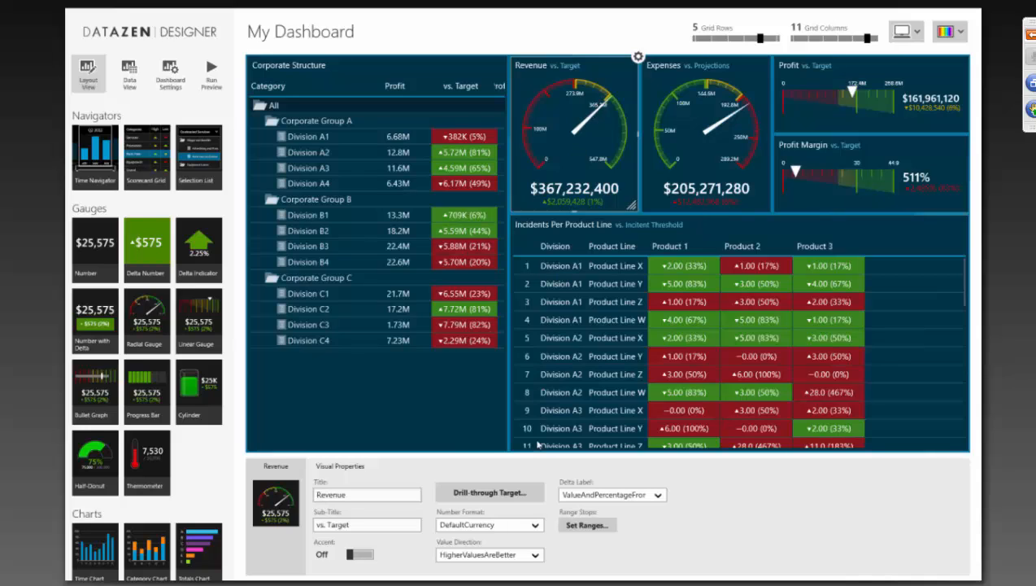
- Review the drill-through target options of the Revenue gauge and close the list without choosing one
{"action": "left_click", "coordinate": [524, 494]}
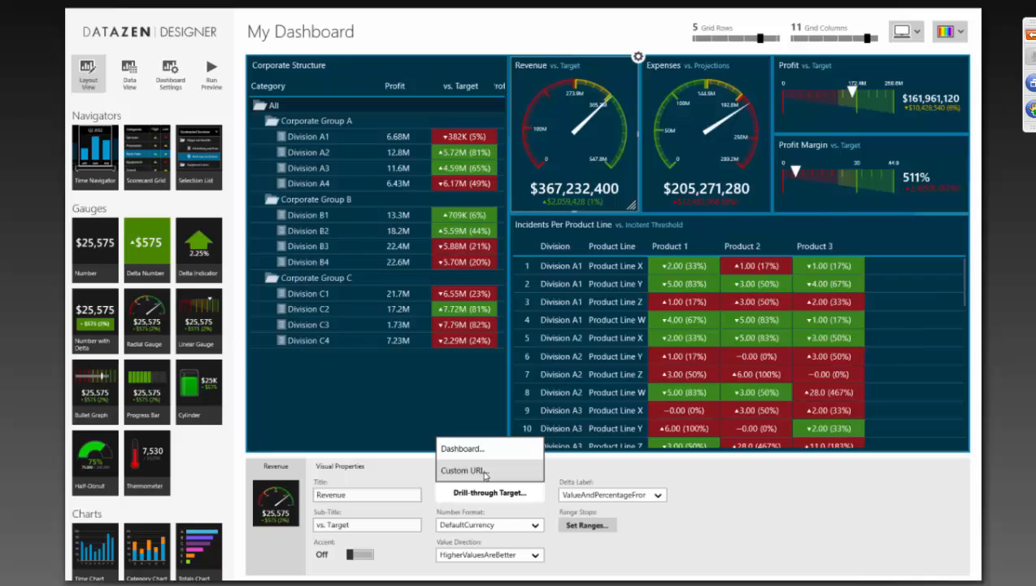
{"action": "left_click", "coordinate": [593, 137]}
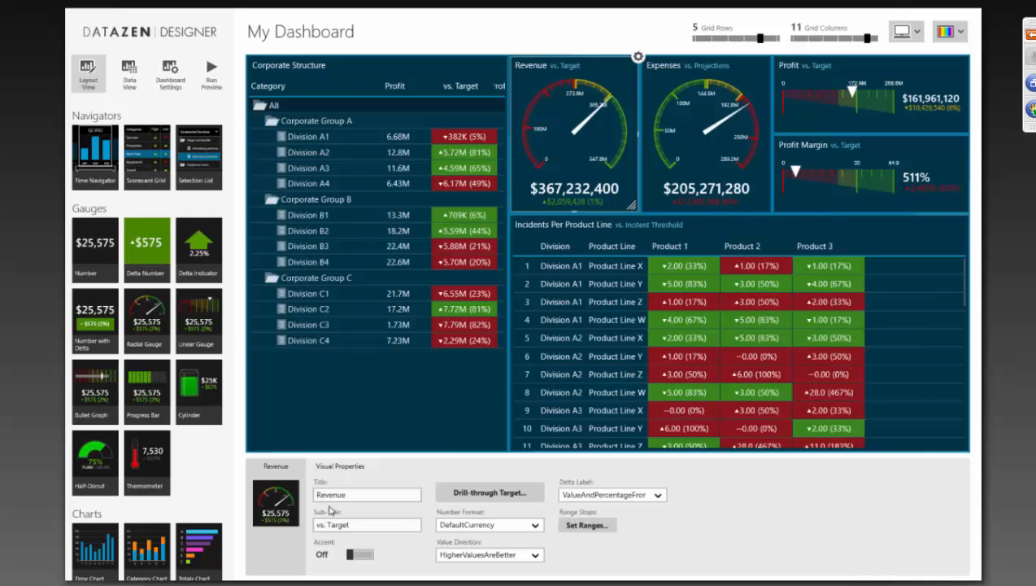
- Switch to the PowerPoint presentation and advance to slide 15, "Datazen generates sample data"
{"action": "key", "text": "alt+Tab"}
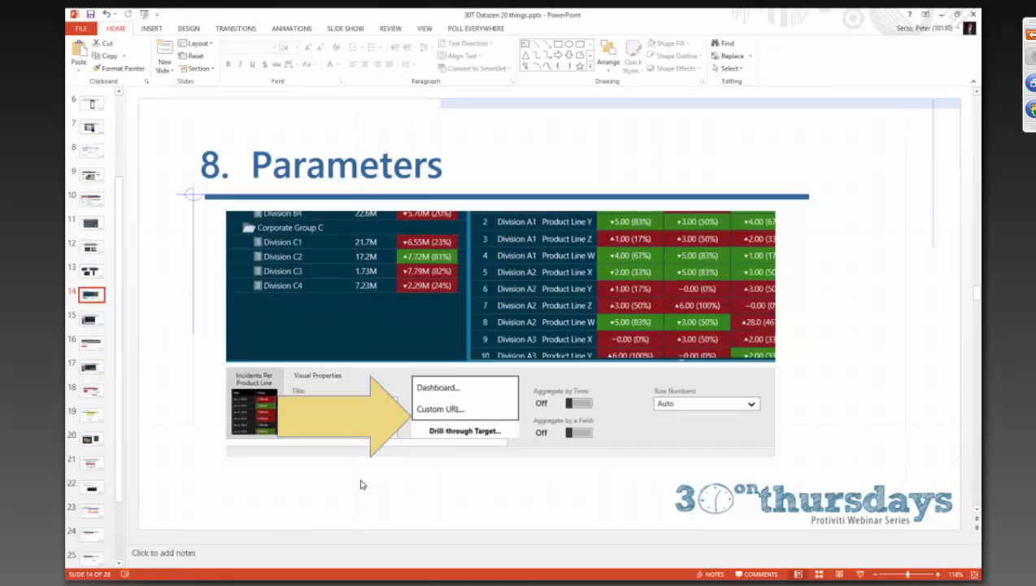
{"action": "left_click", "coordinate": [90, 318]}
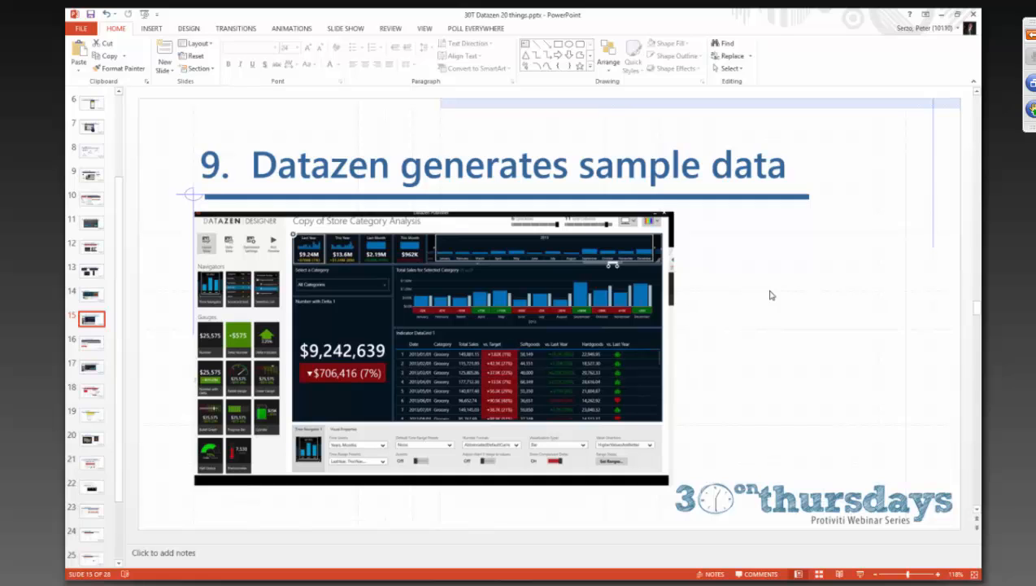
- Switch to Datazen Publisher and examine My Dashboard's data tables IncidentsPerProductLine, KeyMetric, PerformanceByDivision and CorporateStructure
{"action": "key", "text": "alt+Tab"}
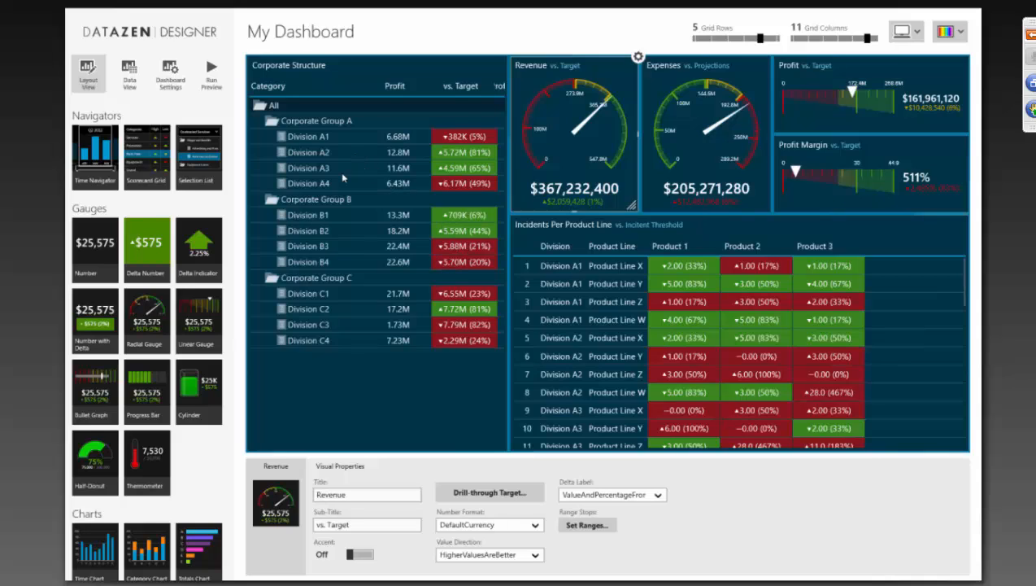
{"action": "left_click", "coordinate": [131, 73]}
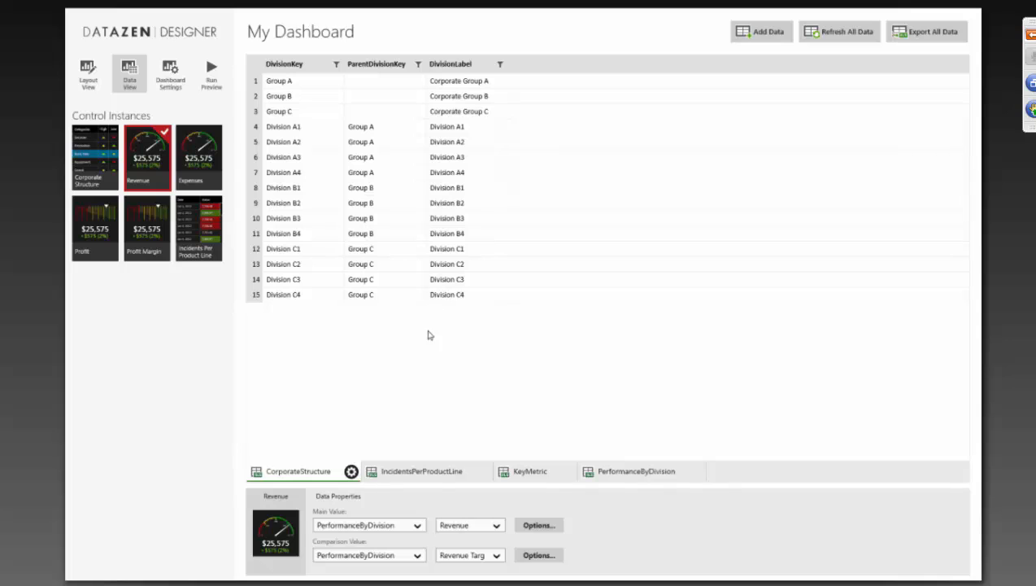
{"action": "left_click", "coordinate": [430, 477]}
{"action": "left_click", "coordinate": [536, 475]}
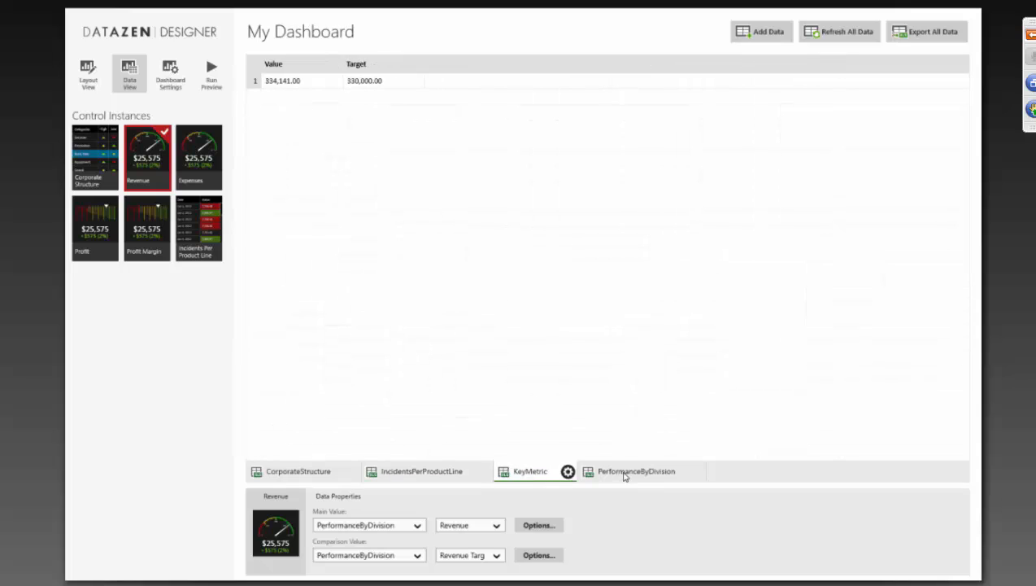
{"action": "left_click", "coordinate": [624, 476]}
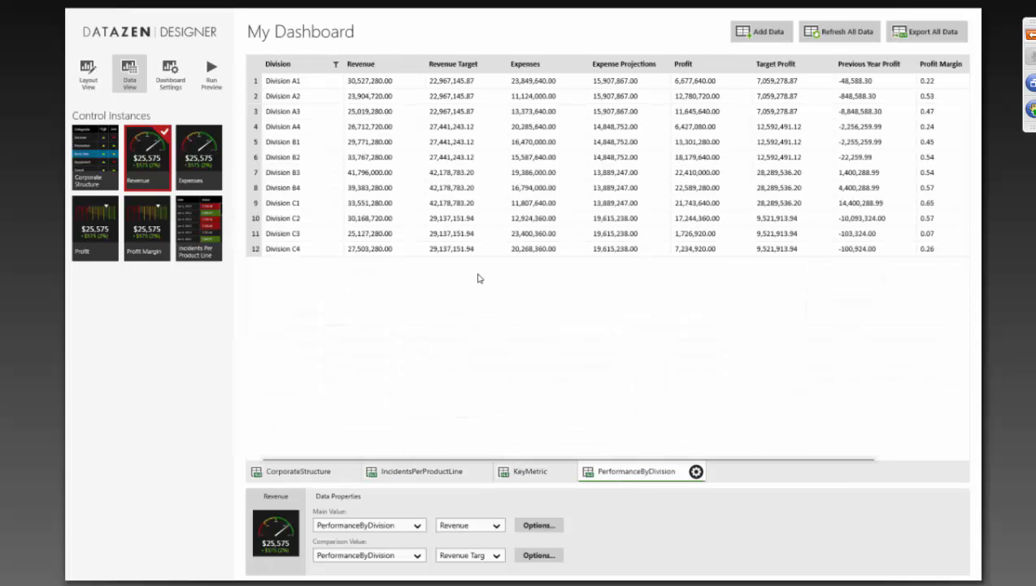
{"action": "left_click", "coordinate": [315, 470]}
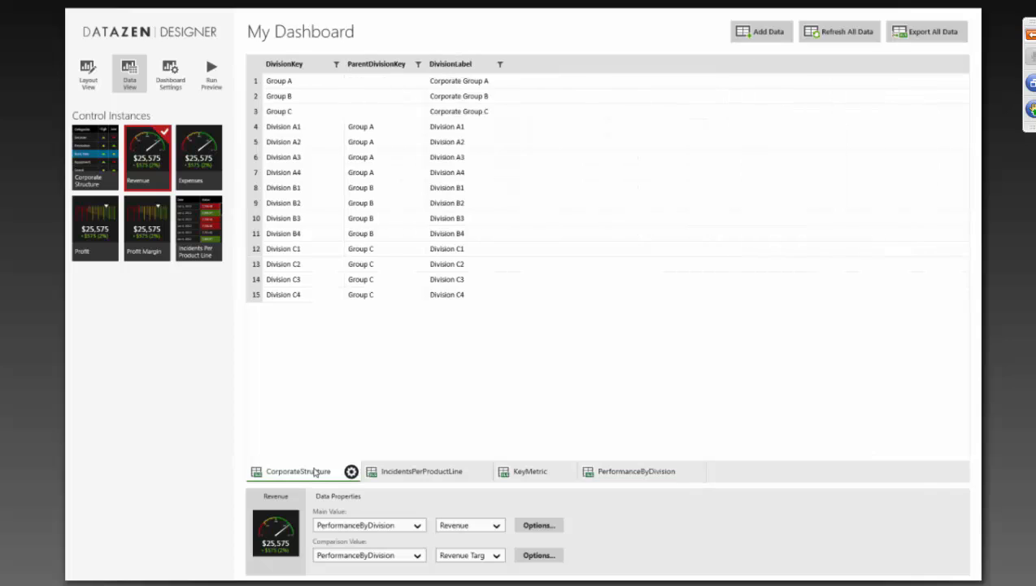
- Review the source types offered for adding data to the dashboard and cancel without adding any
{"action": "left_click", "coordinate": [769, 35]}
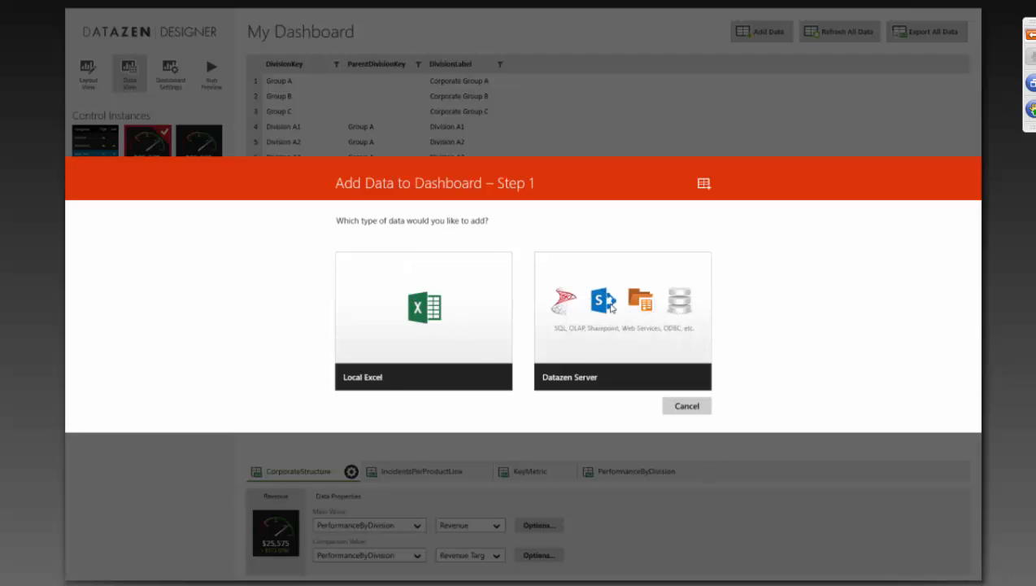
{"action": "left_click", "coordinate": [688, 406]}
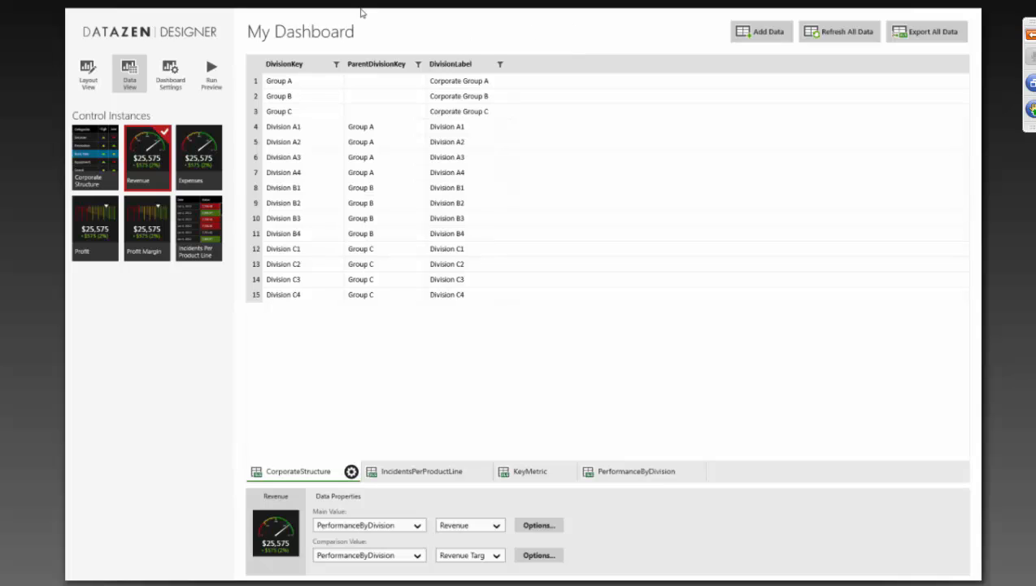
{"action": "mouse_move", "coordinate": [360, 14]}
- Delete the Revenue gauge from the dashboard layout and fill its space with a Totals Chart, two columns wide and two rows tall
{"action": "left_click", "coordinate": [93, 74]}
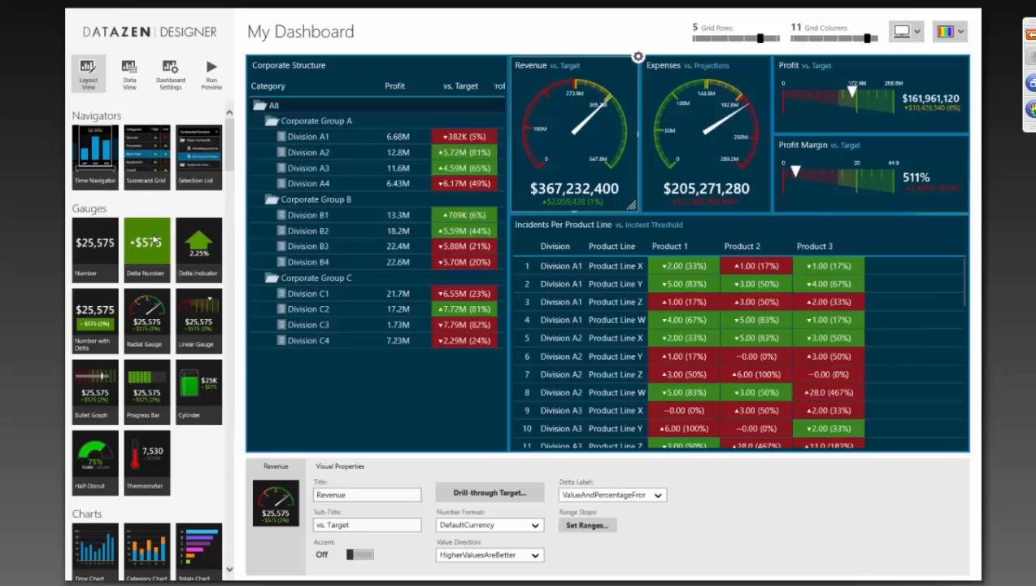
{"action": "scroll", "coordinate": [154, 277], "scroll_direction": "down", "scroll_amount": 2}
{"action": "scroll", "coordinate": [156, 283], "scroll_direction": "down", "scroll_amount": 4}
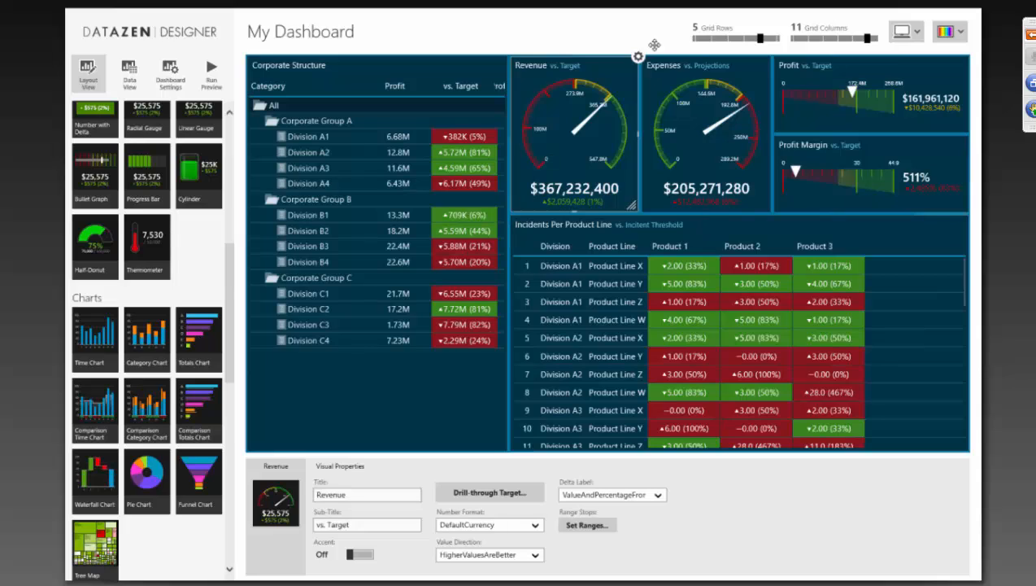
{"action": "left_click", "coordinate": [637, 56]}
{"action": "left_click", "coordinate": [605, 40]}
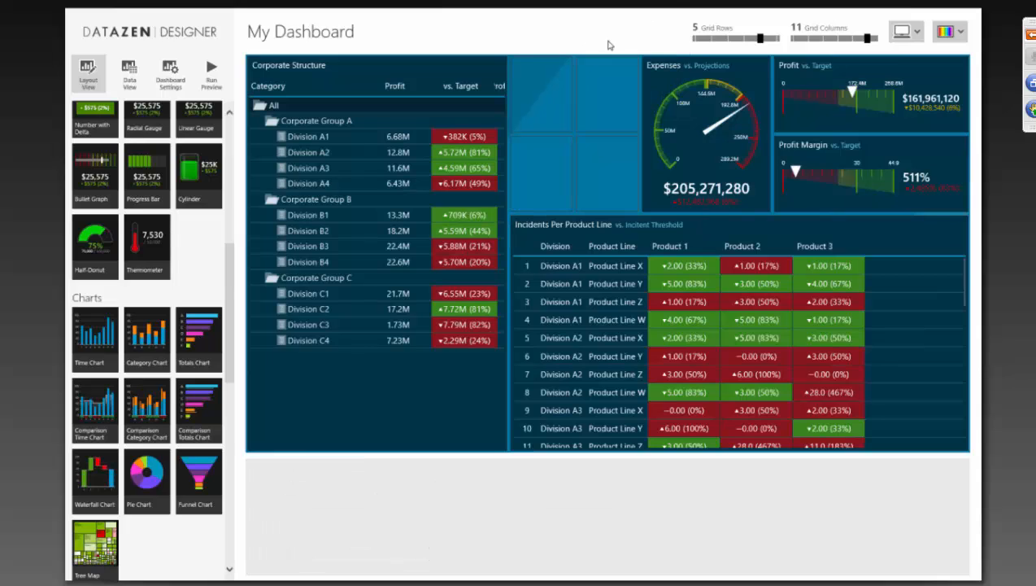
{"action": "left_click_drag", "start_coordinate": [198, 333], "coordinate": [634, 207]}
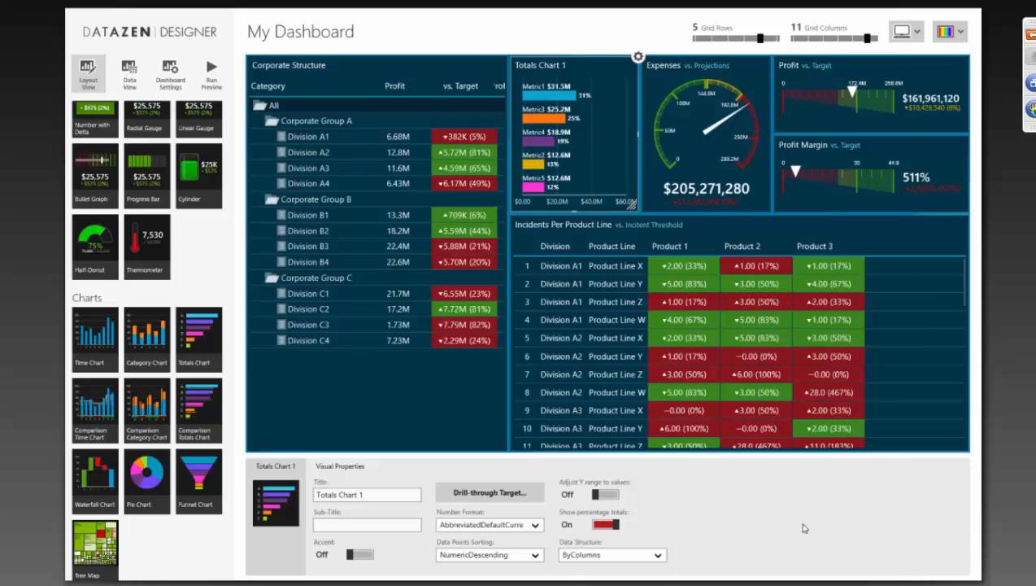
- Switch to the PowerPoint presentation and advance to slide 16, "Custom Branding"
{"action": "key", "text": "alt+Tab"}
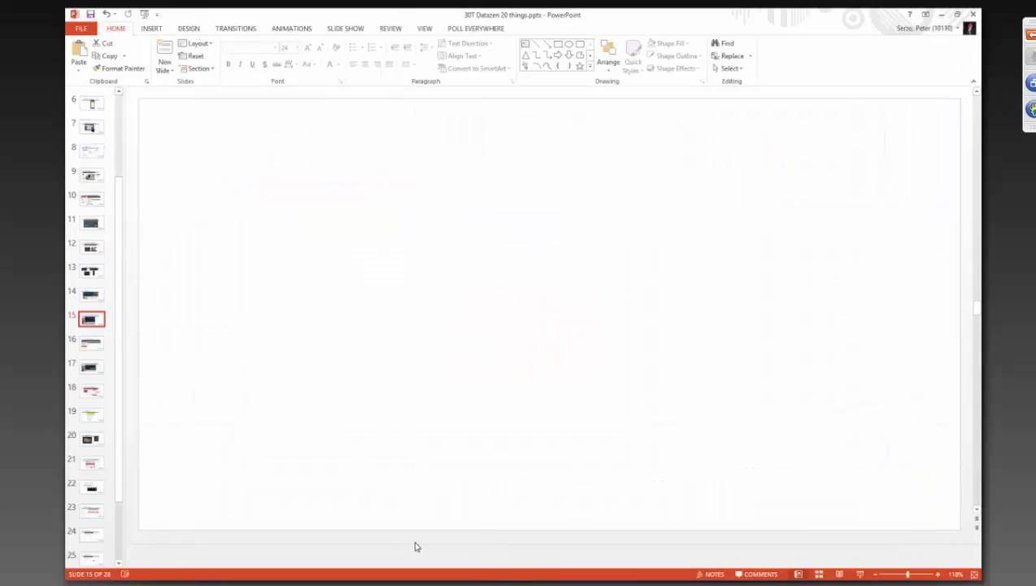
{"action": "left_click", "coordinate": [84, 346]}
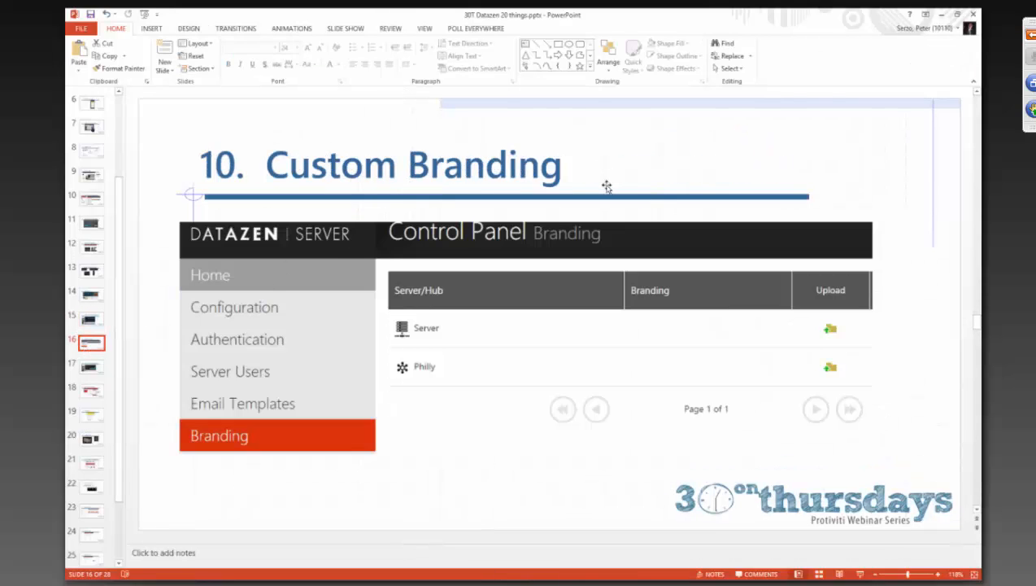
- Switch to Datazen Publisher and leave the designer without saving the Totals Chart change to My Dashboard
{"action": "key", "text": "alt+Tab"}
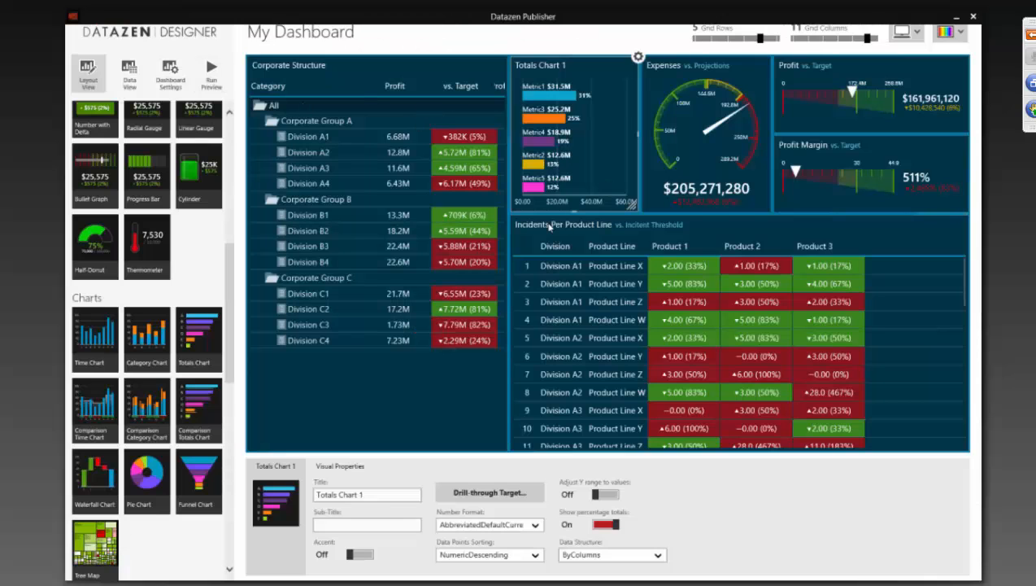
{"action": "right_click", "coordinate": [732, 502]}
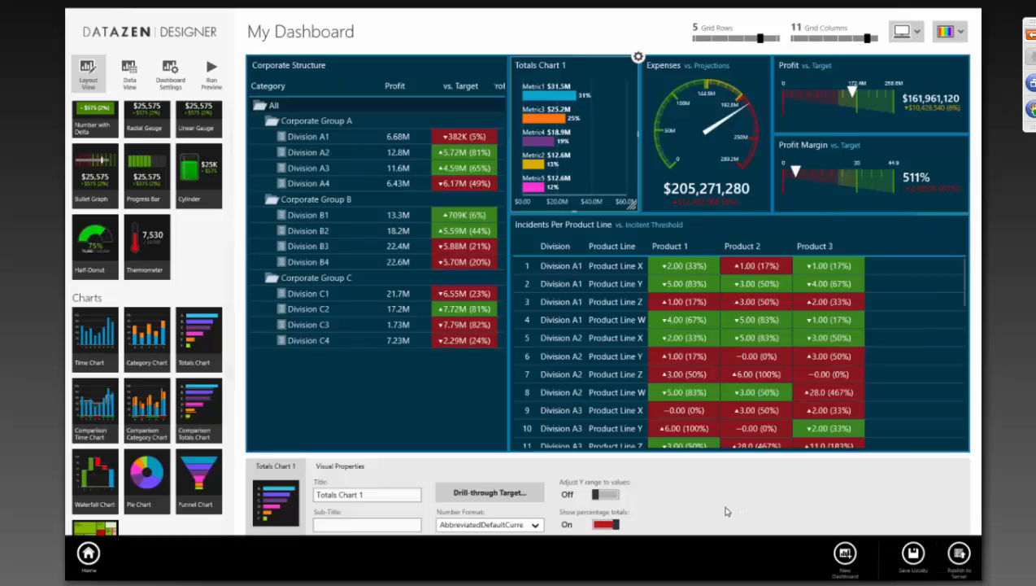
{"action": "key", "text": "ctrl+s"}
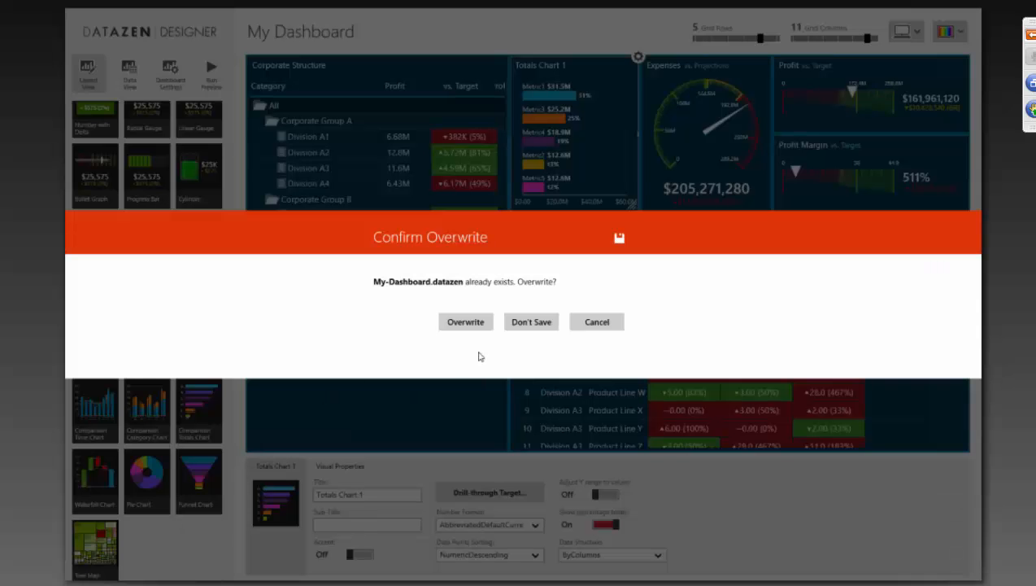
{"action": "left_click", "coordinate": [532, 322]}
- Open the local My Dashboard to view it and return to the Publisher home screen
{"action": "left_click", "coordinate": [354, 162]}
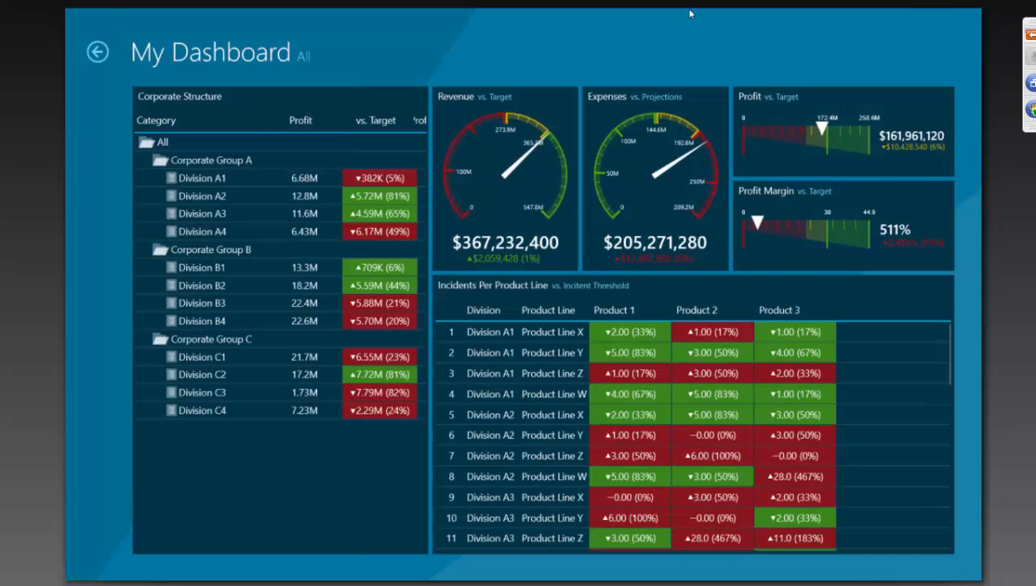
{"action": "mouse_move", "coordinate": [66, 469]}
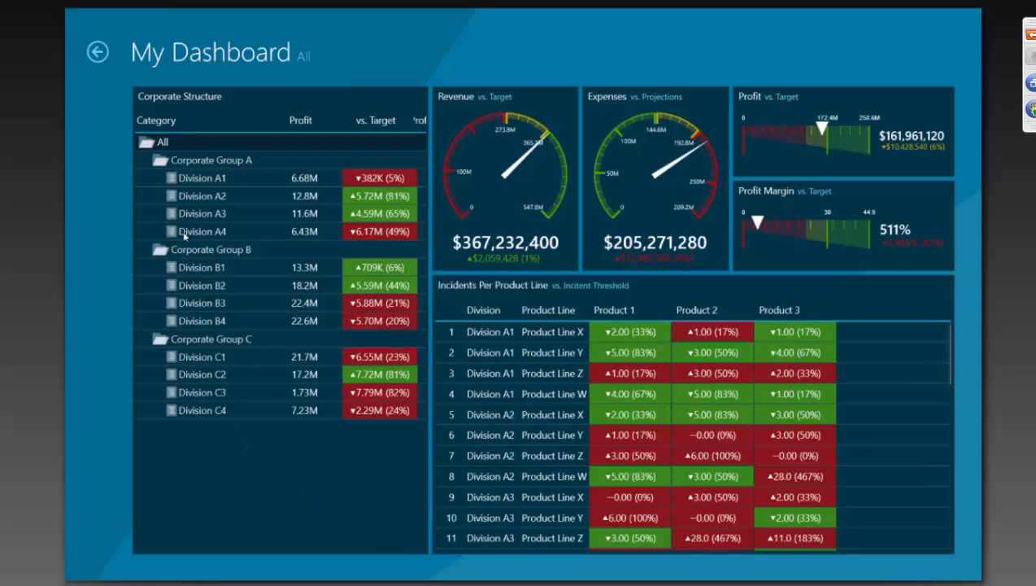
{"action": "left_click", "coordinate": [97, 54]}
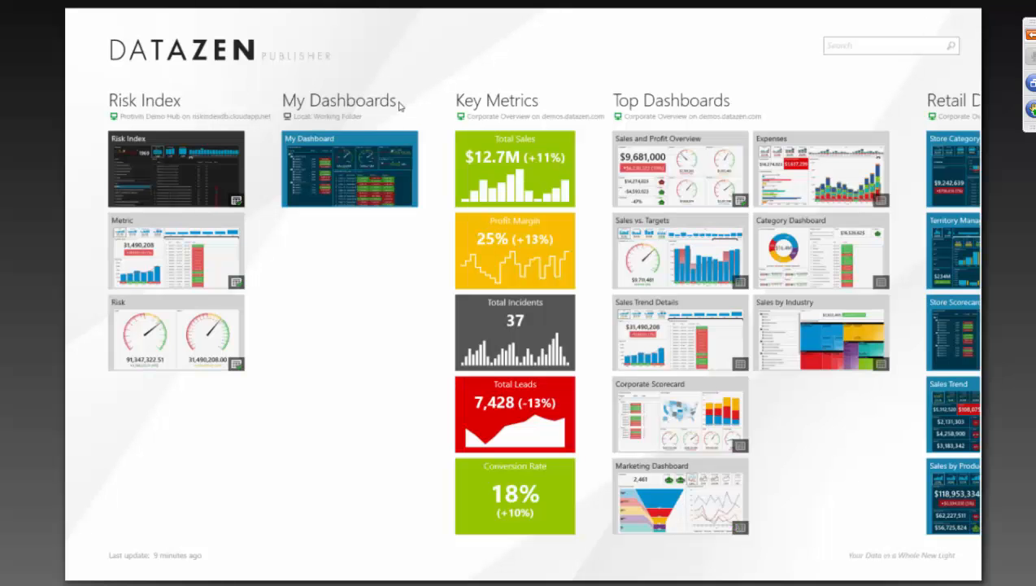
- Open the Cascading Lists dashboard from Speed Dashboards to view it, and return to the home screen
{"action": "scroll", "coordinate": [539, 180], "scroll_direction": "down", "scroll_amount": 5}
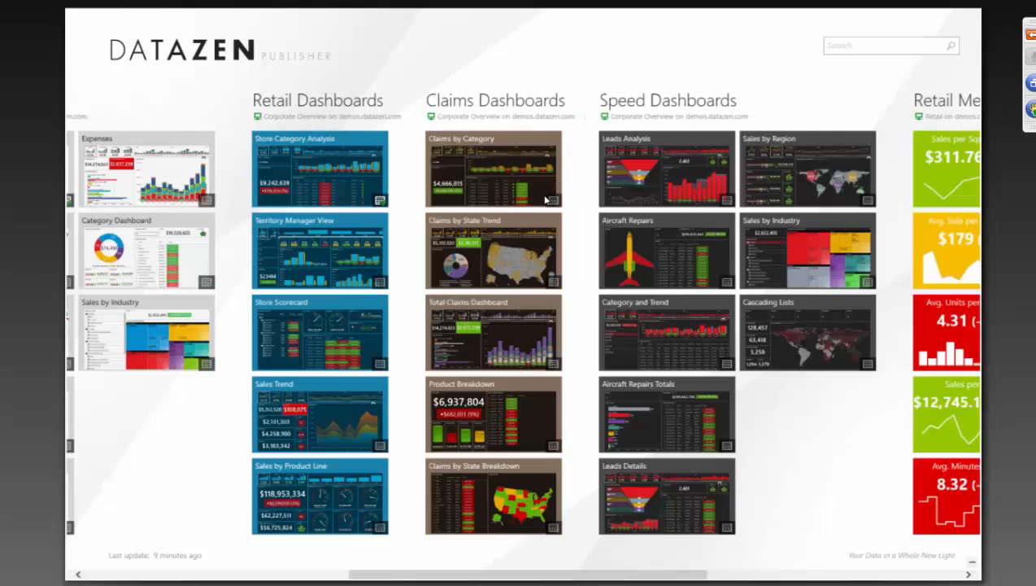
{"action": "left_click", "coordinate": [790, 336]}
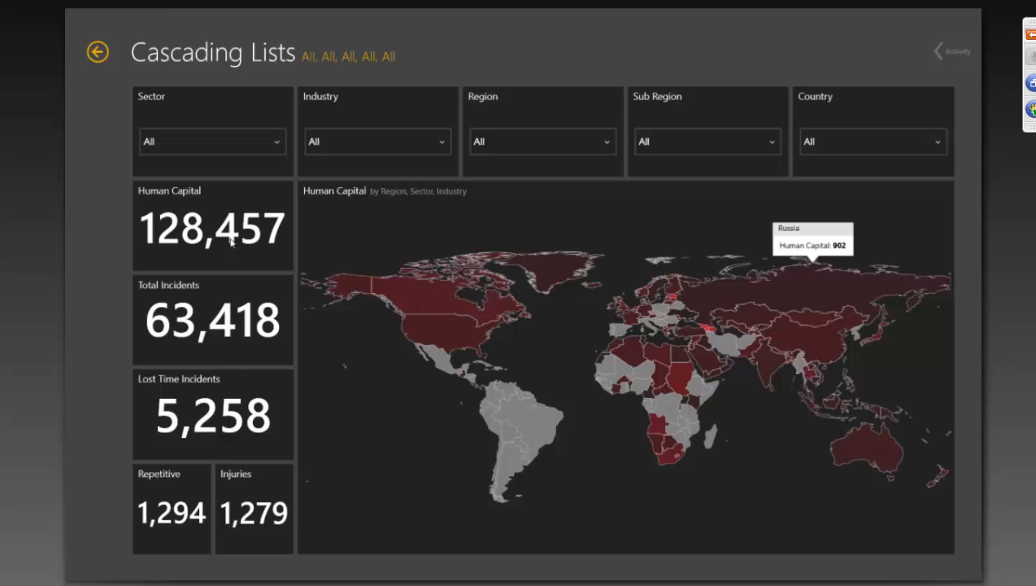
{"action": "left_click", "coordinate": [97, 53]}
- Switch to the Datazen Server Control Panel in Chrome and open the Branding page
{"action": "key", "text": "alt+Tab"}
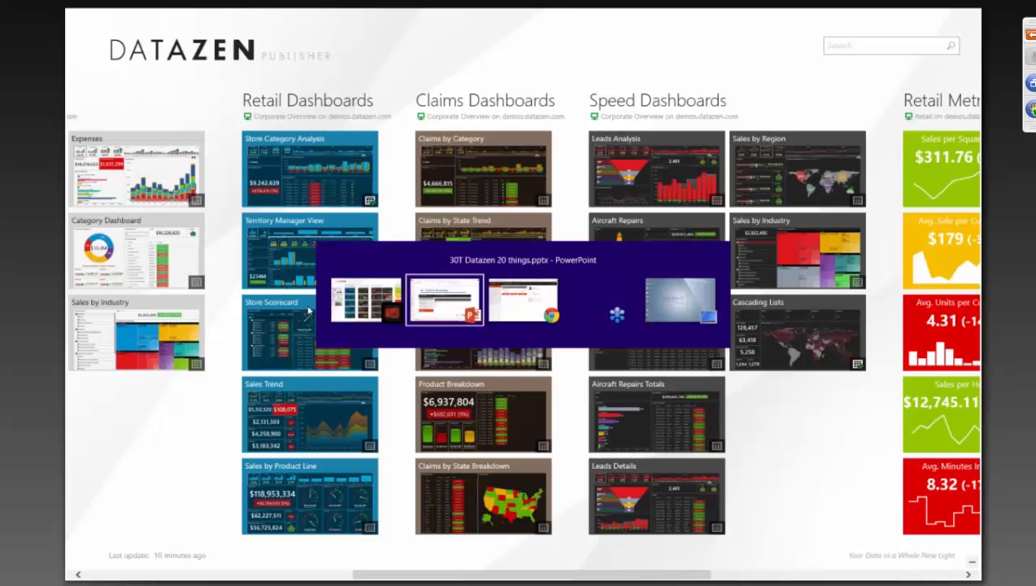
{"action": "key", "text": "alt+Tab"}
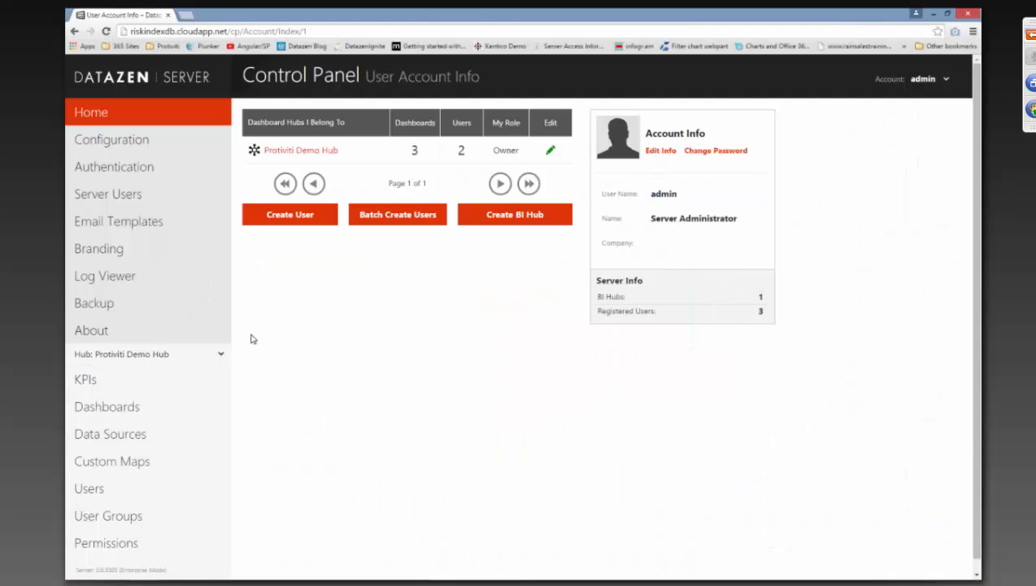
{"action": "left_click", "coordinate": [99, 251]}
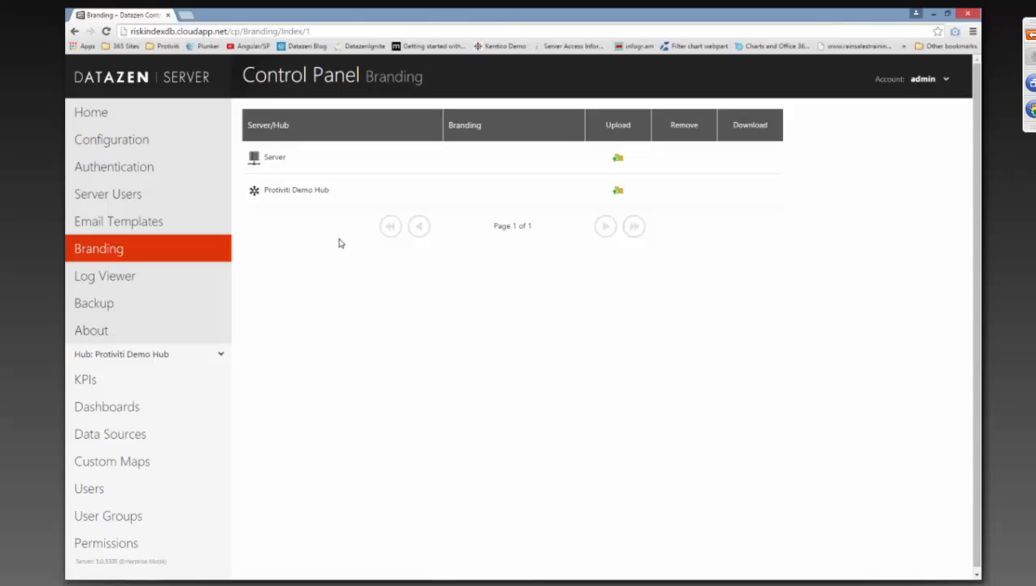
- Switch to the PowerPoint presentation and advance to slide 17, "You decide on layout look"
{"action": "key", "text": "alt+Tab"}
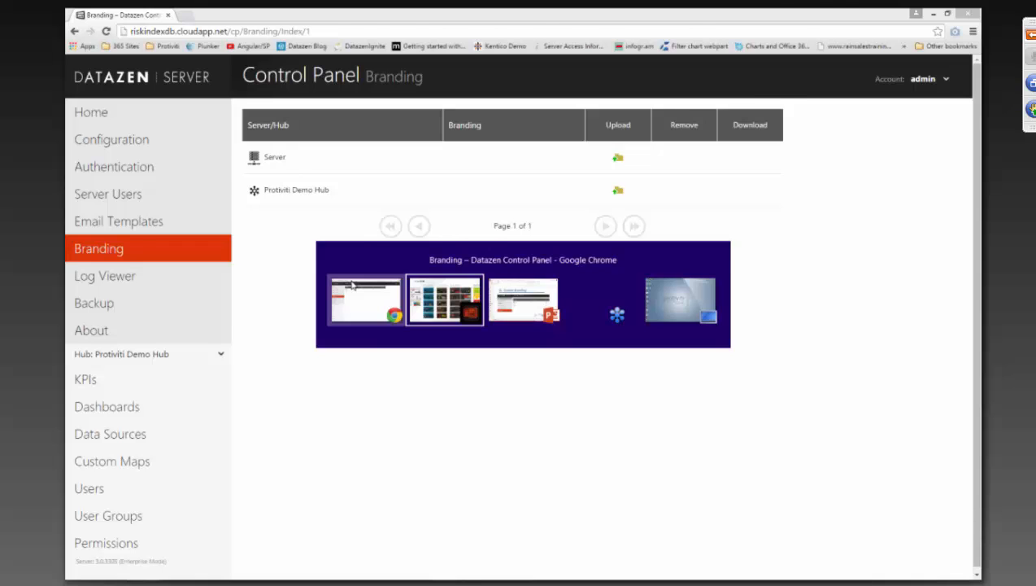
{"action": "key", "text": "alt+Tab"}
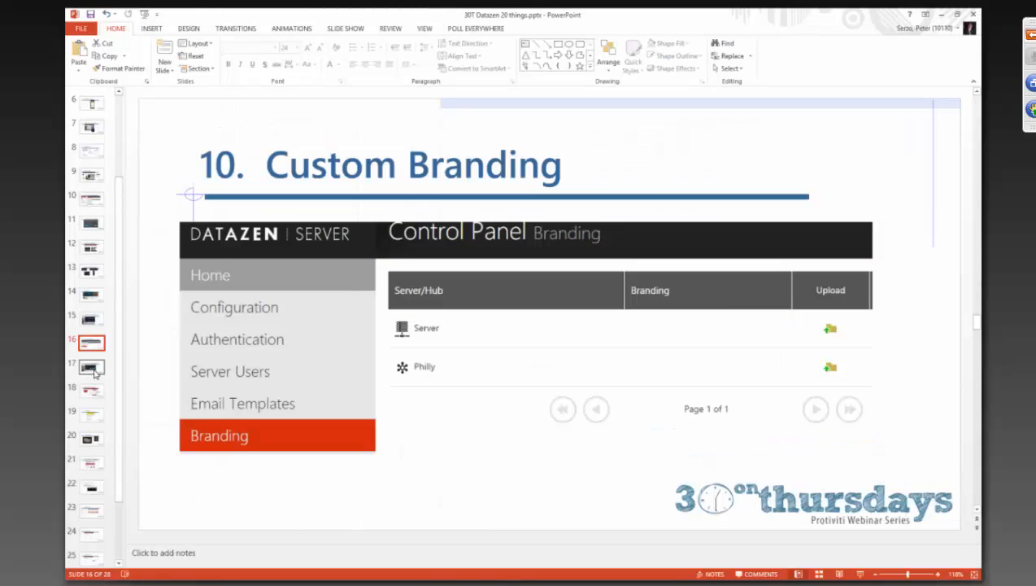
{"action": "left_click", "coordinate": [95, 371]}
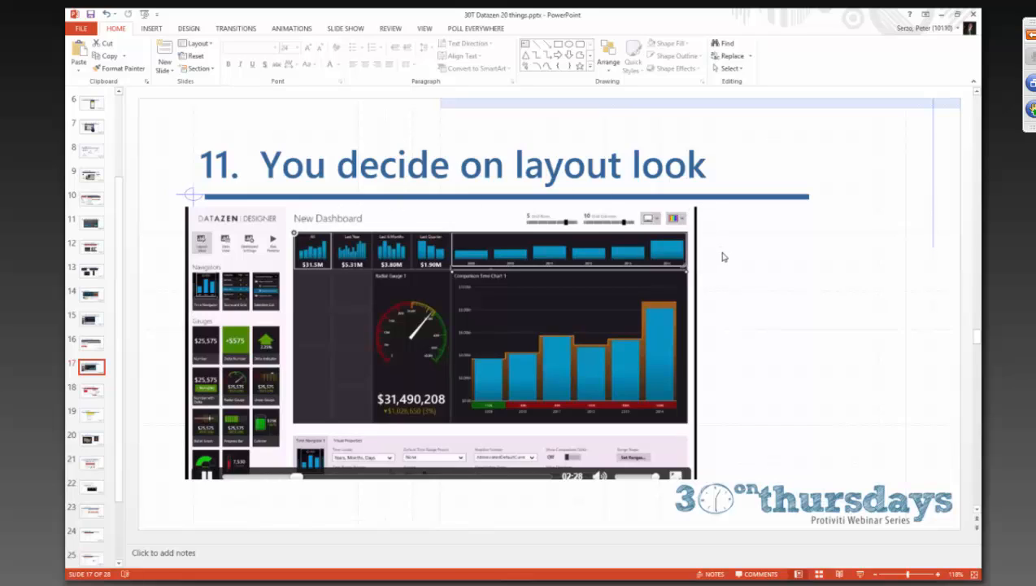
- Switch to Datazen Publisher and open the local My Dashboard for editing in the designer
{"action": "key", "text": "alt+Tab"}
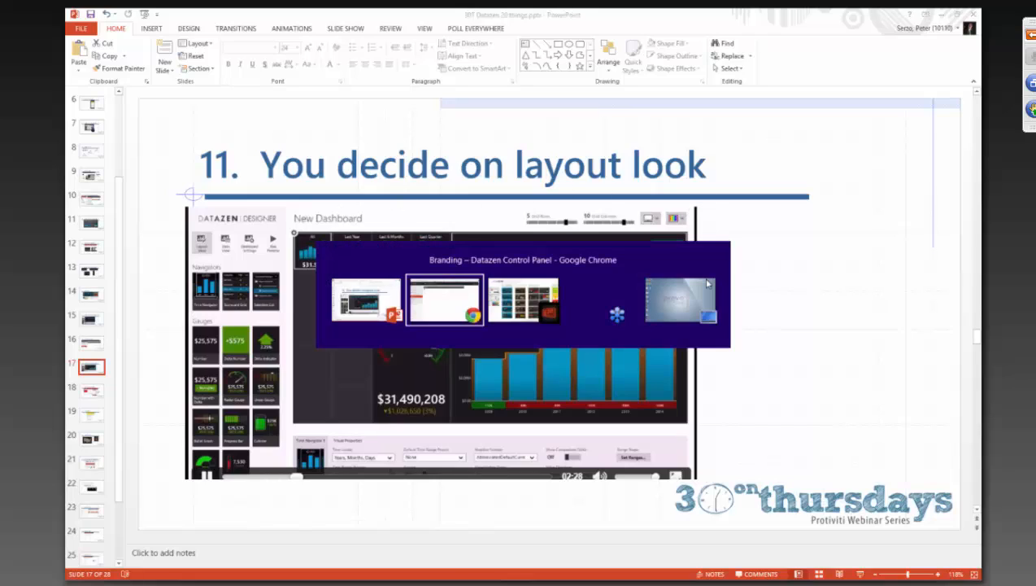
{"action": "key", "text": "alt+Tab"}
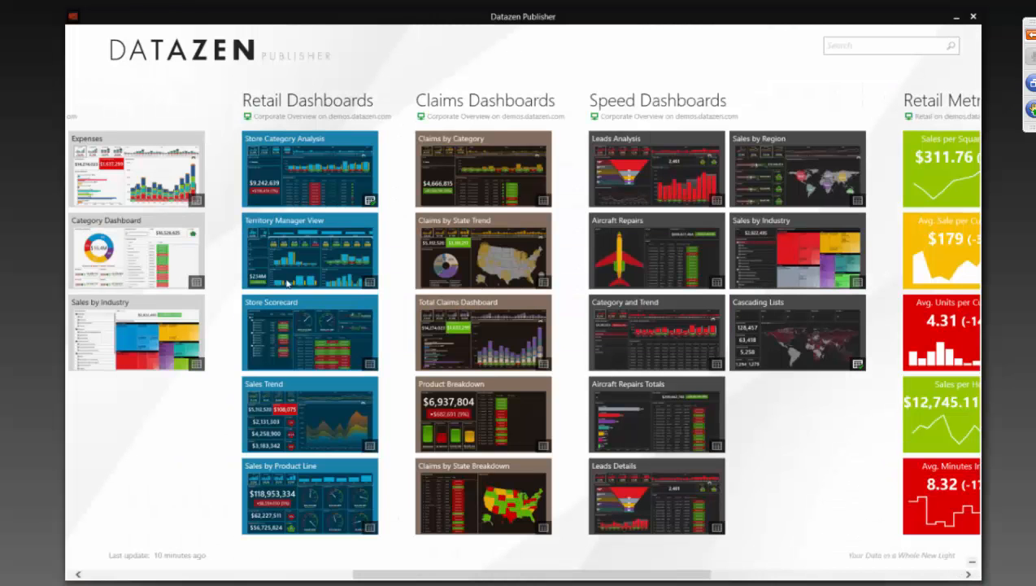
{"action": "scroll", "coordinate": [287, 282], "scroll_direction": "left", "scroll_amount": 10}
{"action": "left_click", "coordinate": [225, 161]}
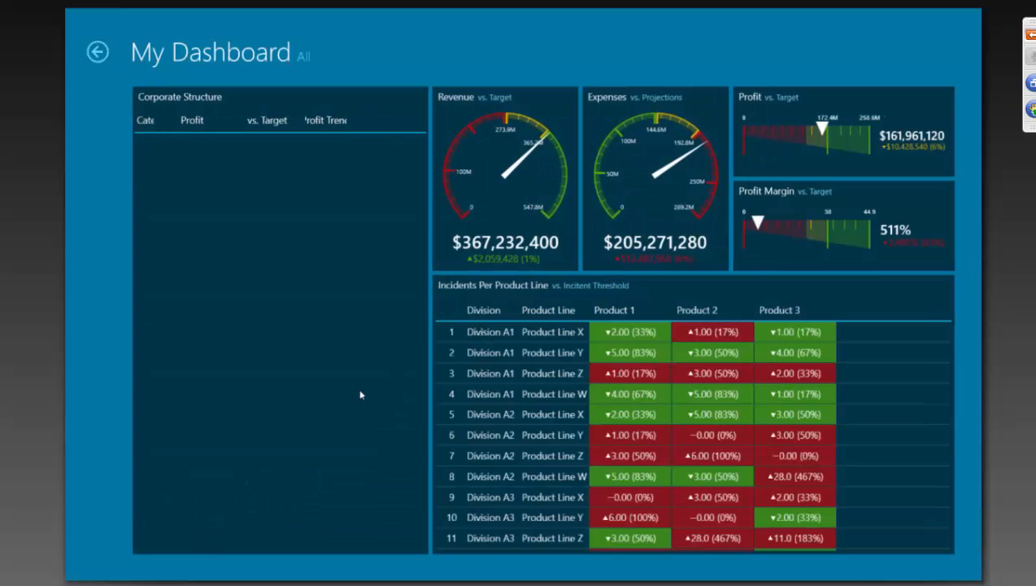
{"action": "right_click", "coordinate": [114, 523]}
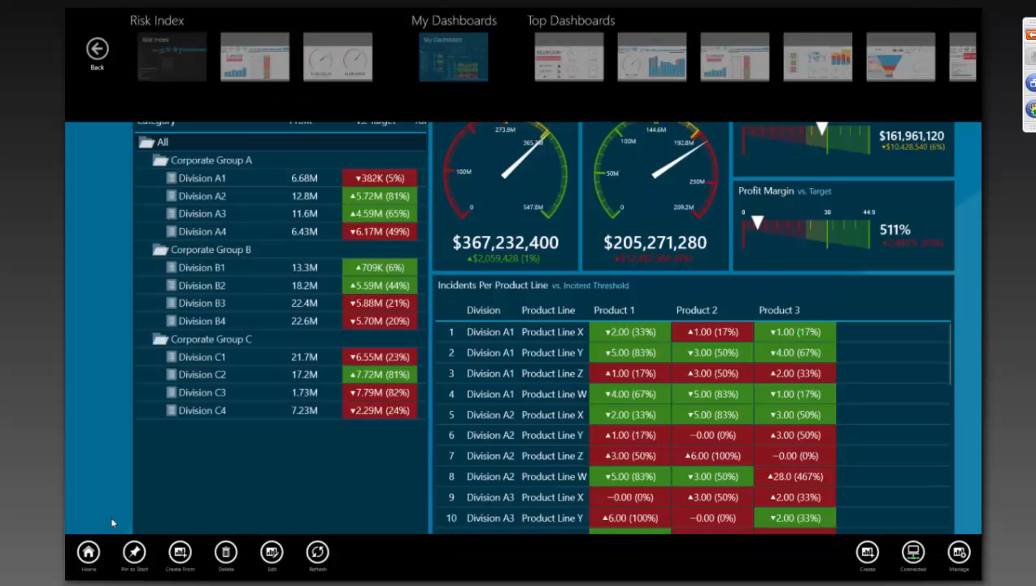
{"action": "left_click", "coordinate": [273, 550]}
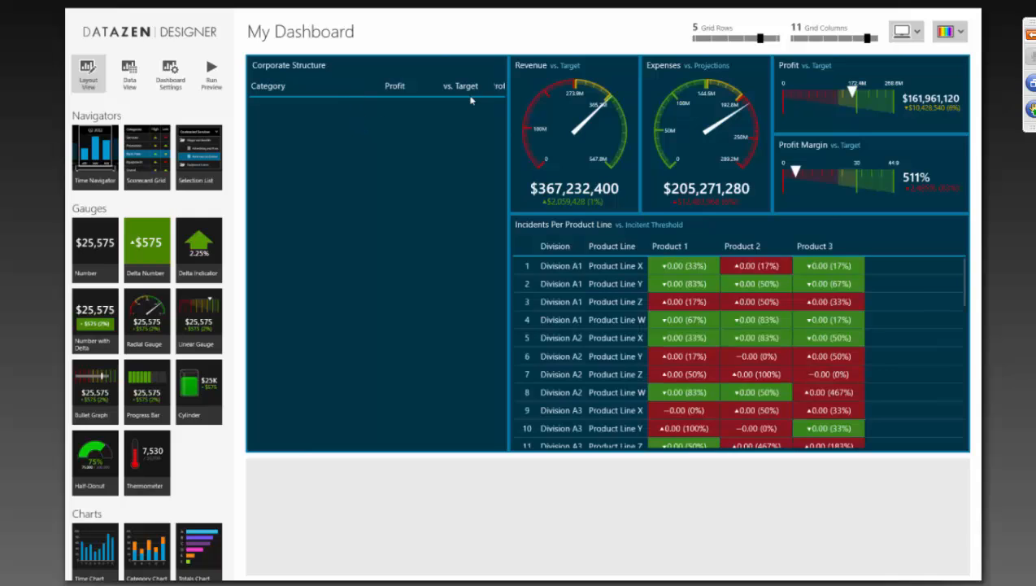
- Select the Corporate Structure grid to view its visual properties, then show and dismiss its cut, copy and delete options
{"action": "left_click", "coordinate": [462, 133]}
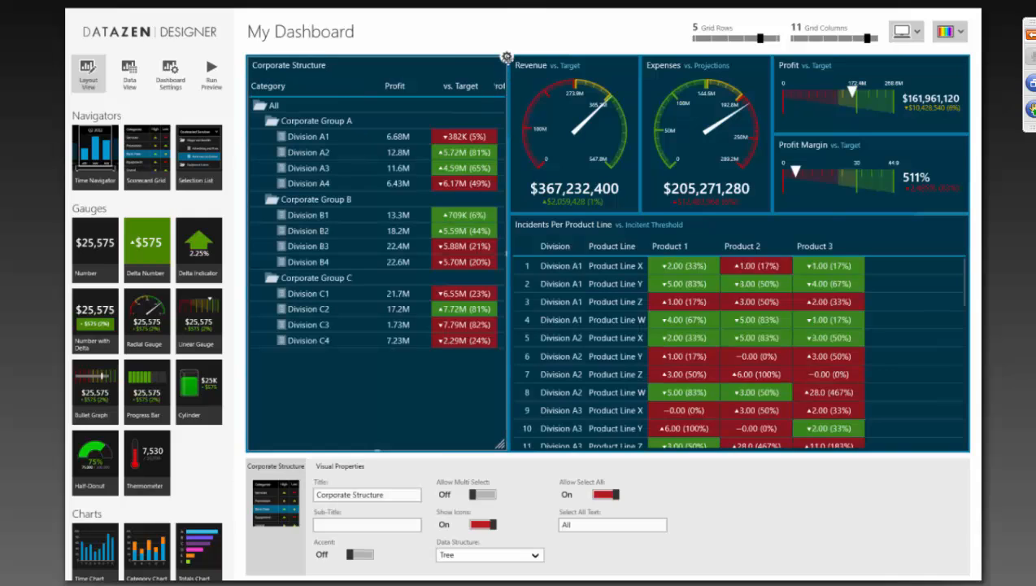
{"action": "left_click", "coordinate": [506, 57]}
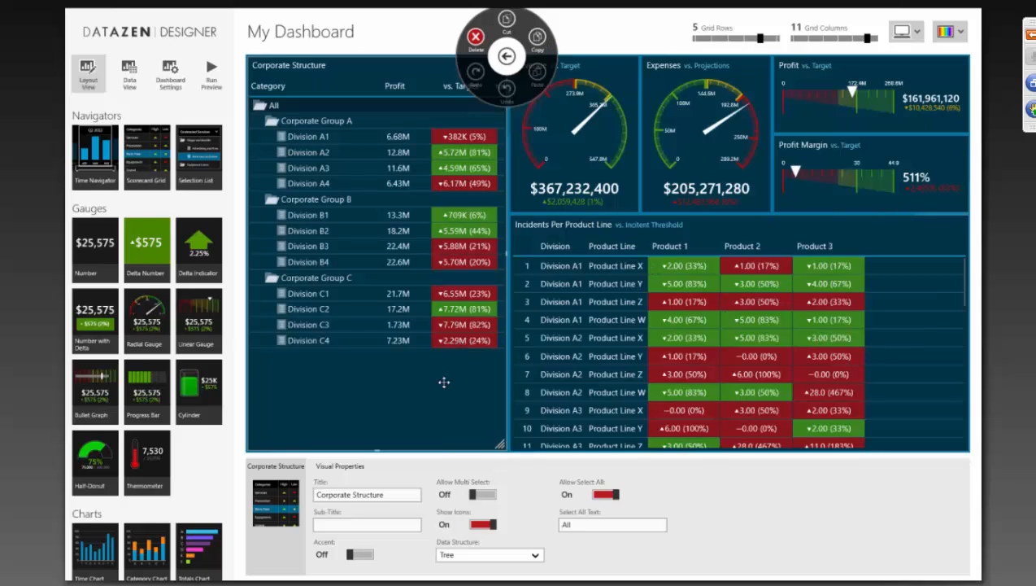
{"action": "left_click", "coordinate": [443, 379]}
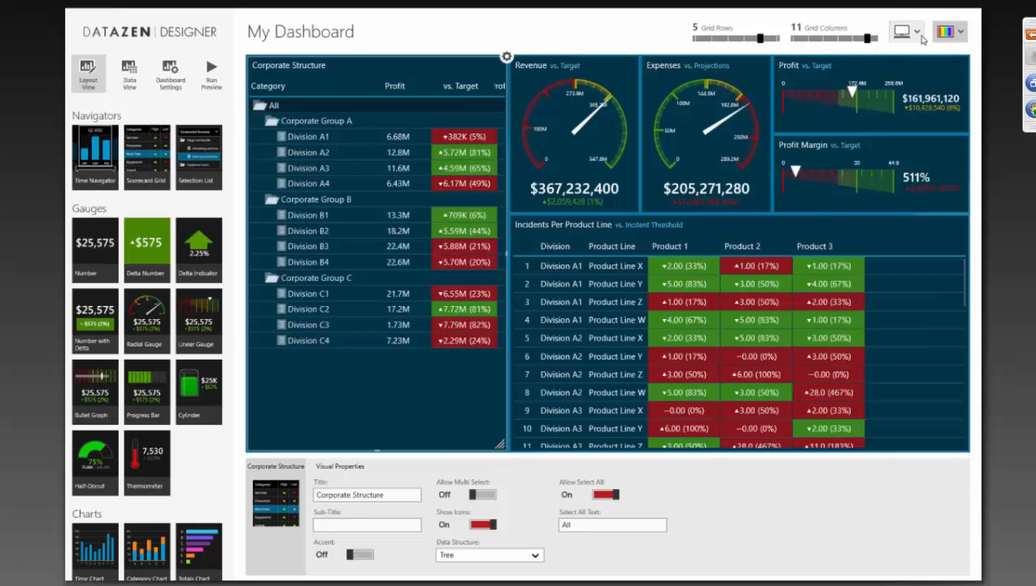
- View My Dashboard's Tablet and Phone layouts, and return to the Master layout
{"action": "left_click", "coordinate": [917, 32]}
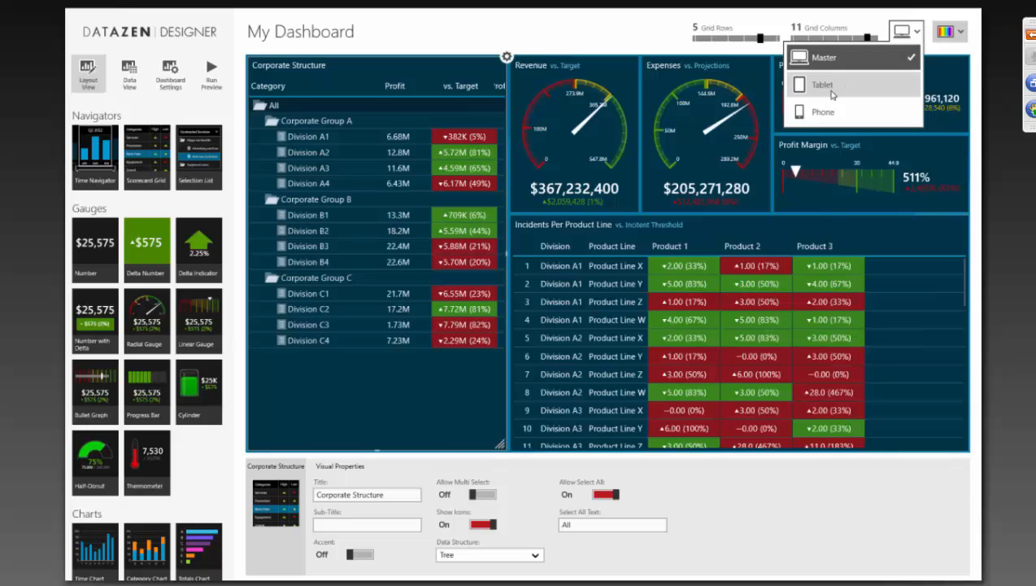
{"action": "left_click", "coordinate": [823, 88]}
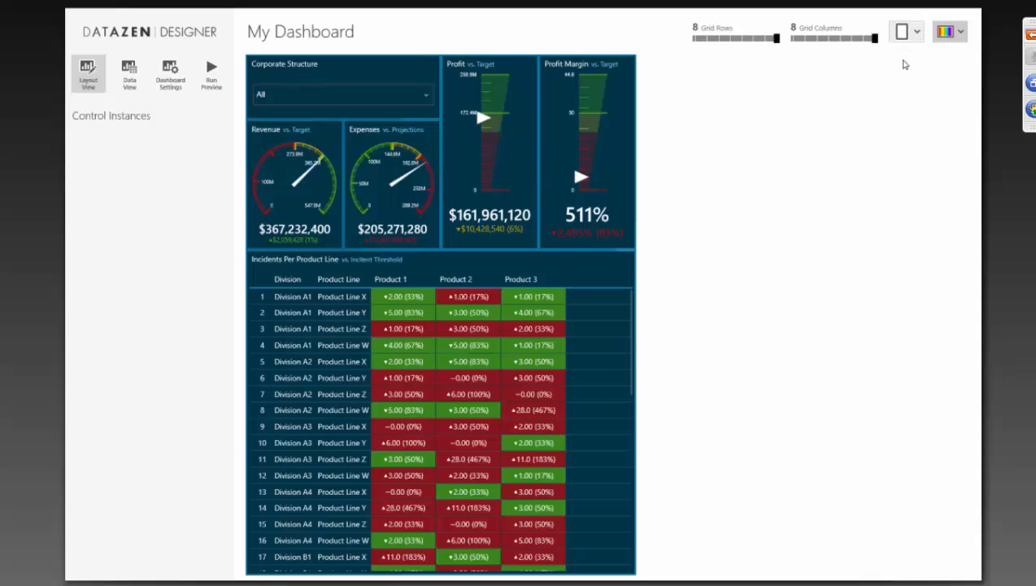
{"action": "left_click", "coordinate": [907, 32]}
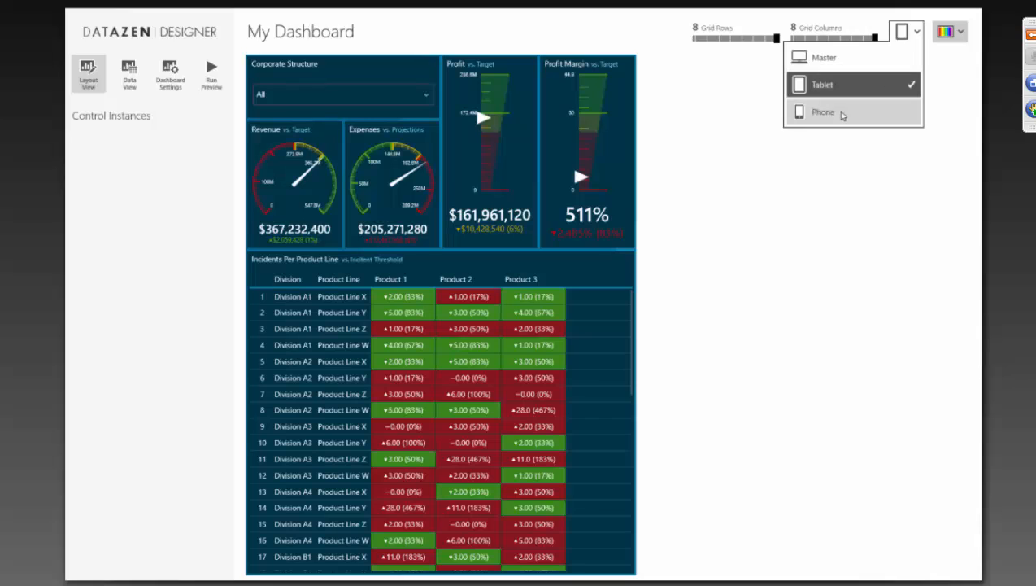
{"action": "left_click", "coordinate": [843, 115]}
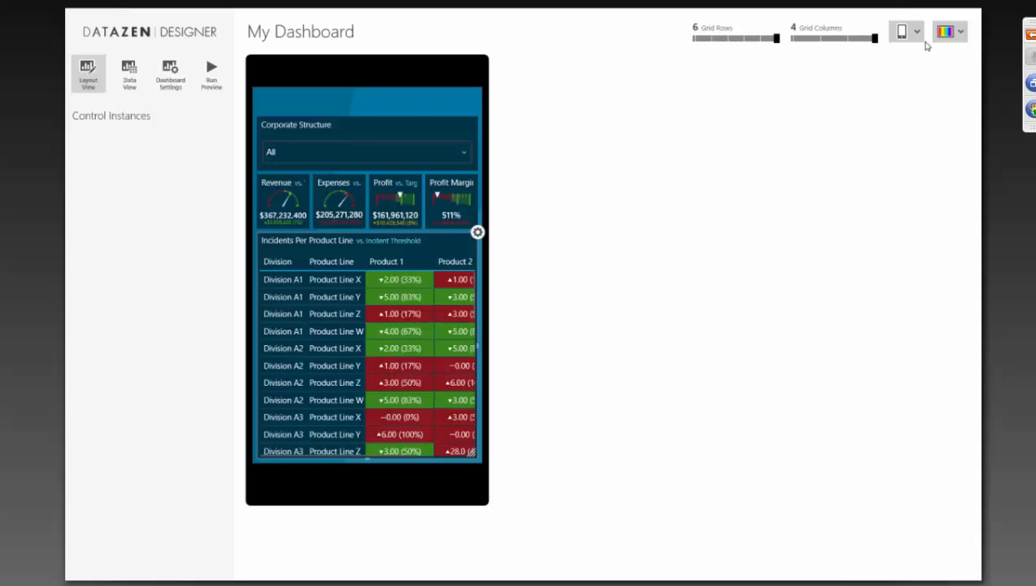
{"action": "left_click", "coordinate": [911, 31]}
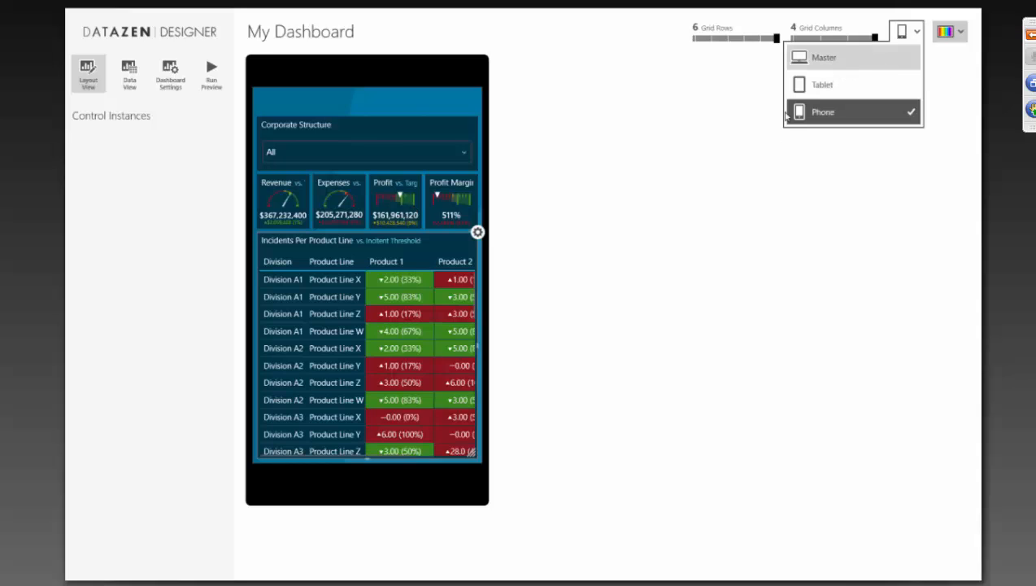
{"action": "left_click", "coordinate": [824, 58]}
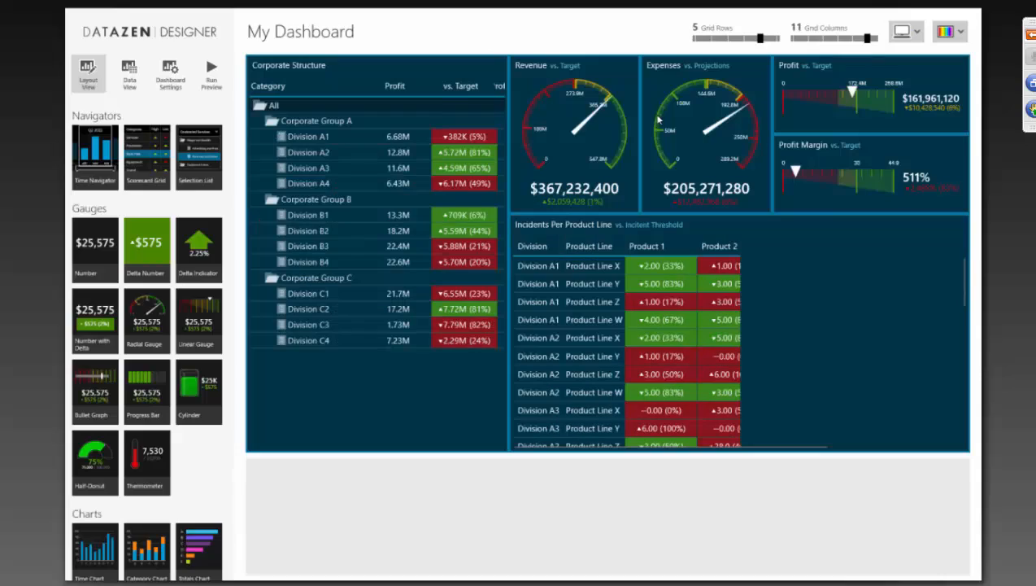
- Switch to the PowerPoint presentation and show slide 18, "Color Coding Targets"
{"action": "key", "text": "alt+Tab"}
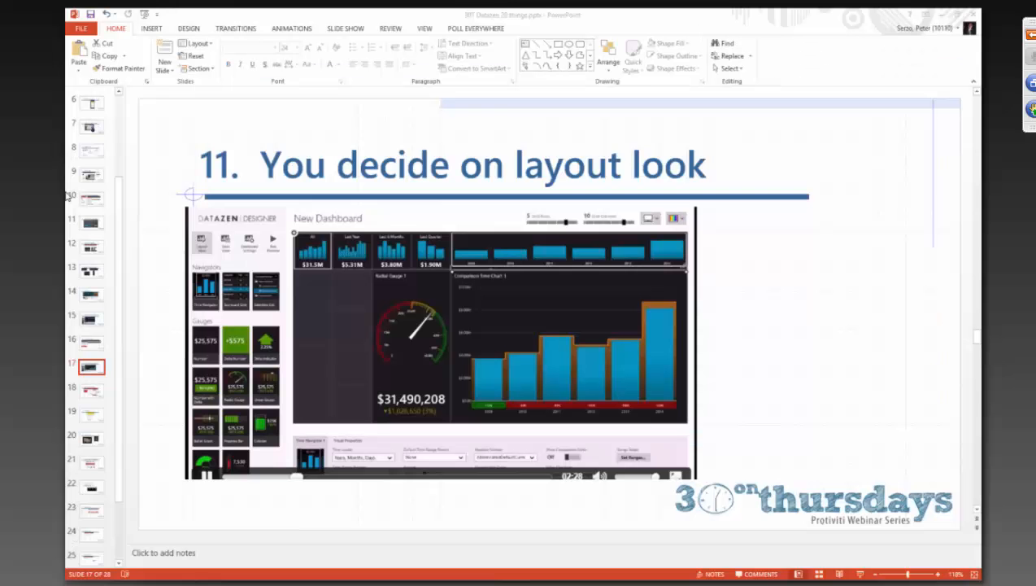
{"action": "left_click", "coordinate": [89, 392]}
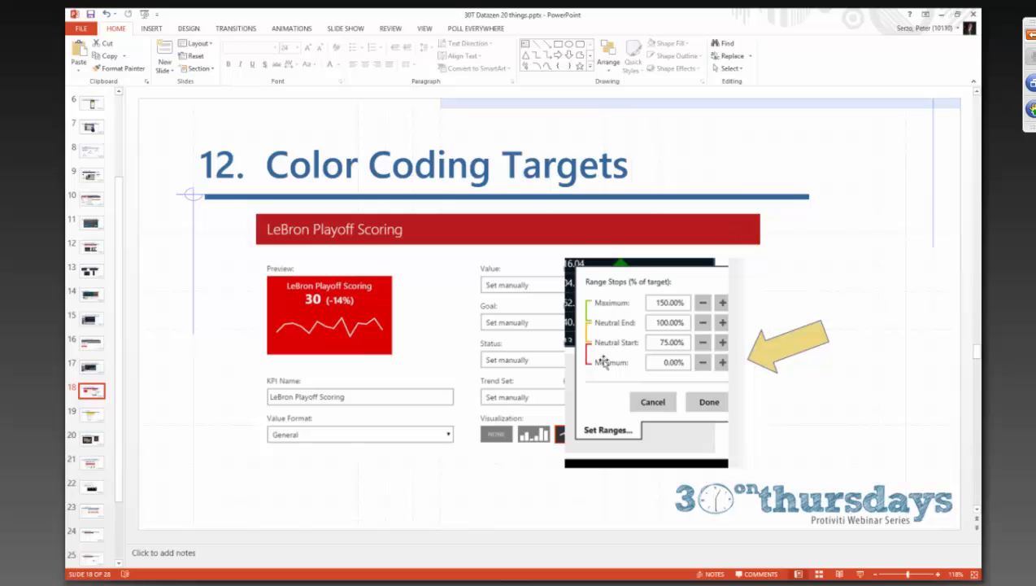
- Switch back to Datazen and leave the My Dashboard designer for the Publisher home screen, browsing to the Speed Dashboards
{"action": "key", "text": "alt+Tab"}
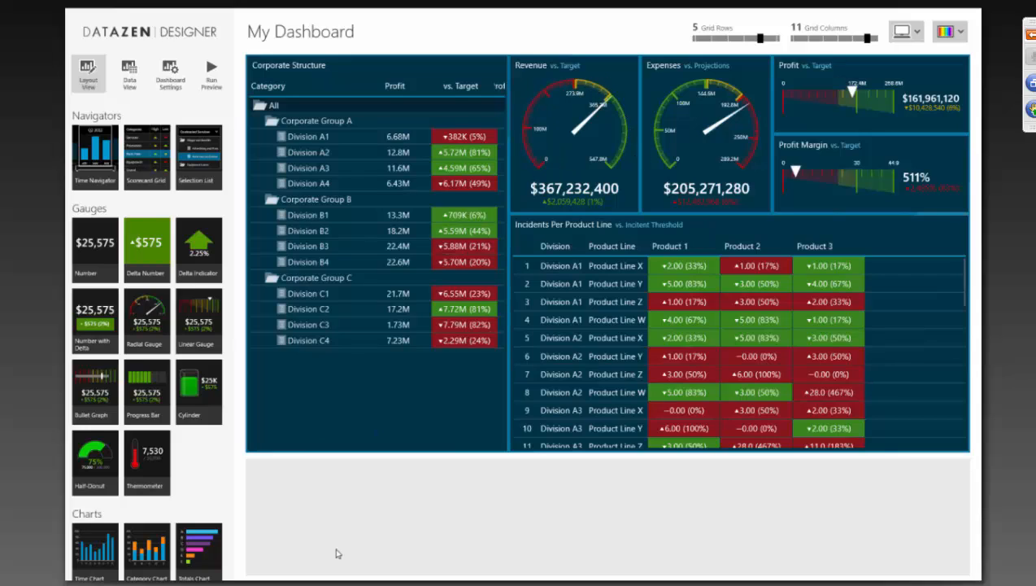
{"action": "right_click", "coordinate": [342, 525]}
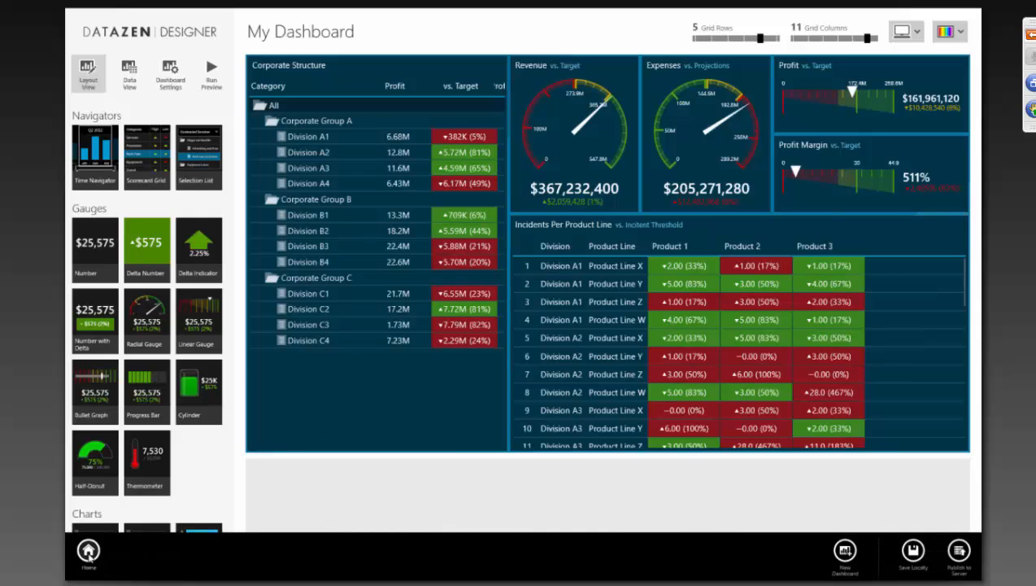
{"action": "left_click", "coordinate": [88, 550]}
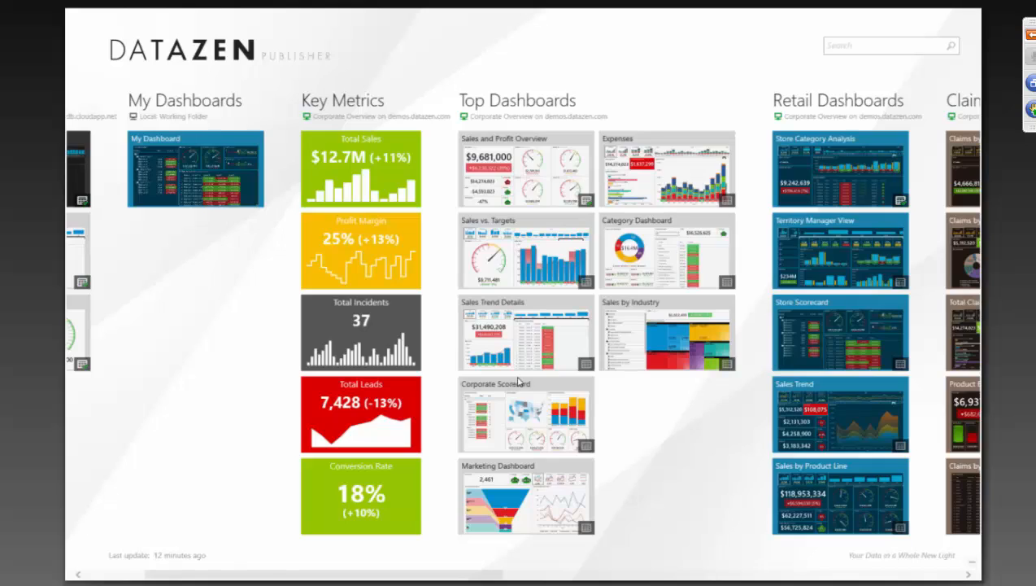
{"action": "scroll", "coordinate": [498, 389], "scroll_direction": "down", "scroll_amount": 5}
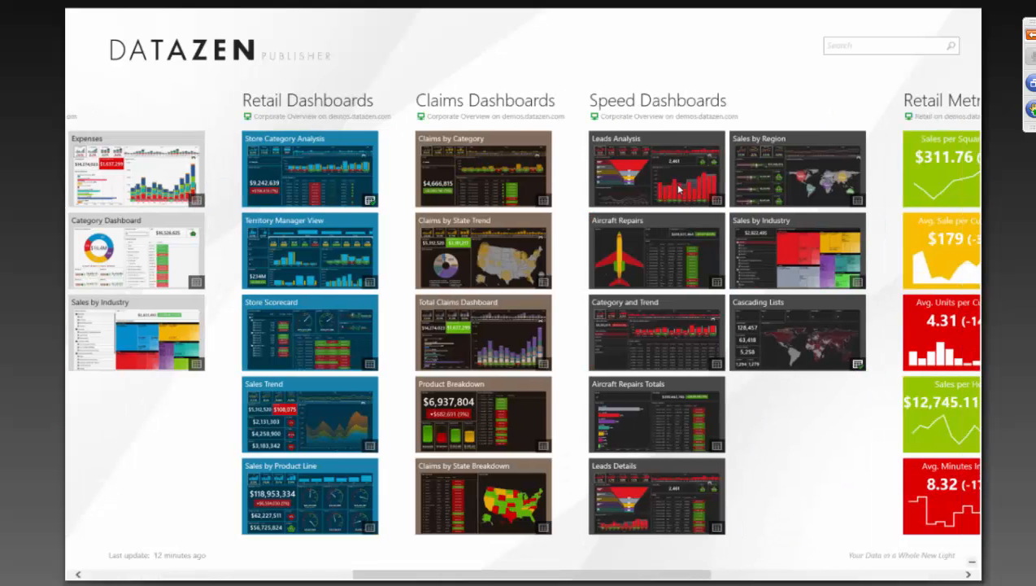